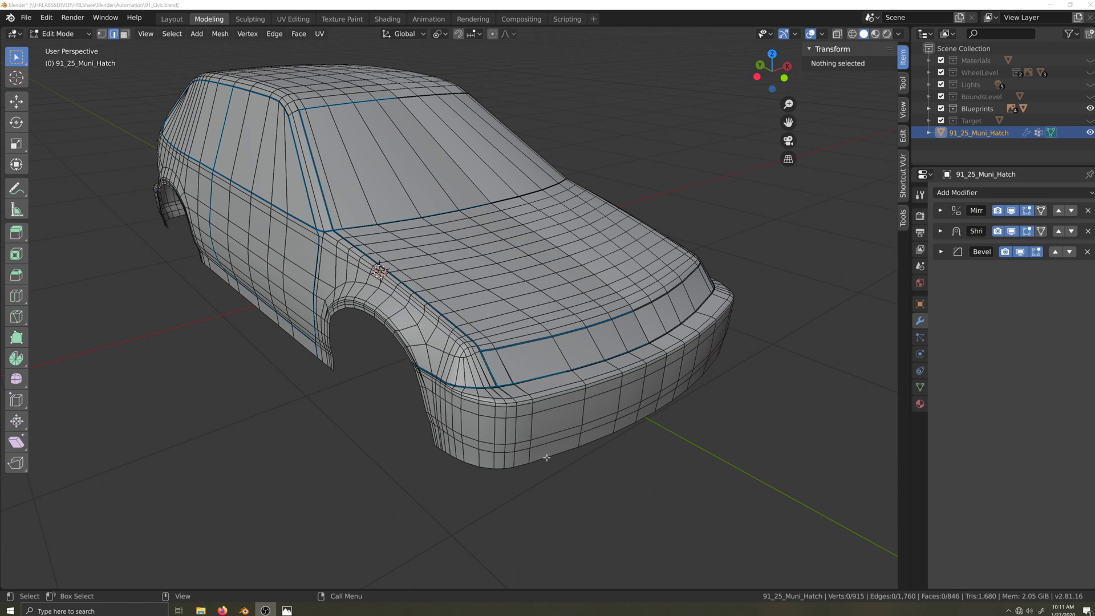
Switch the car body from Edit Mode to Object Mode.
scroll(545, 454, "up", 2)
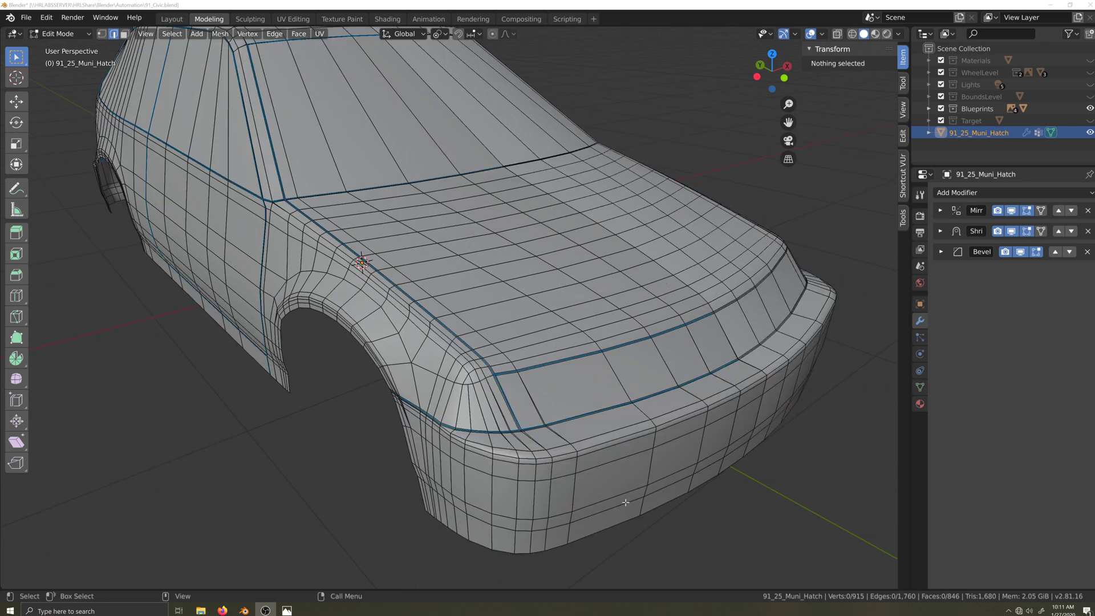
key("Tab")
scroll(661, 513, "up", 4)
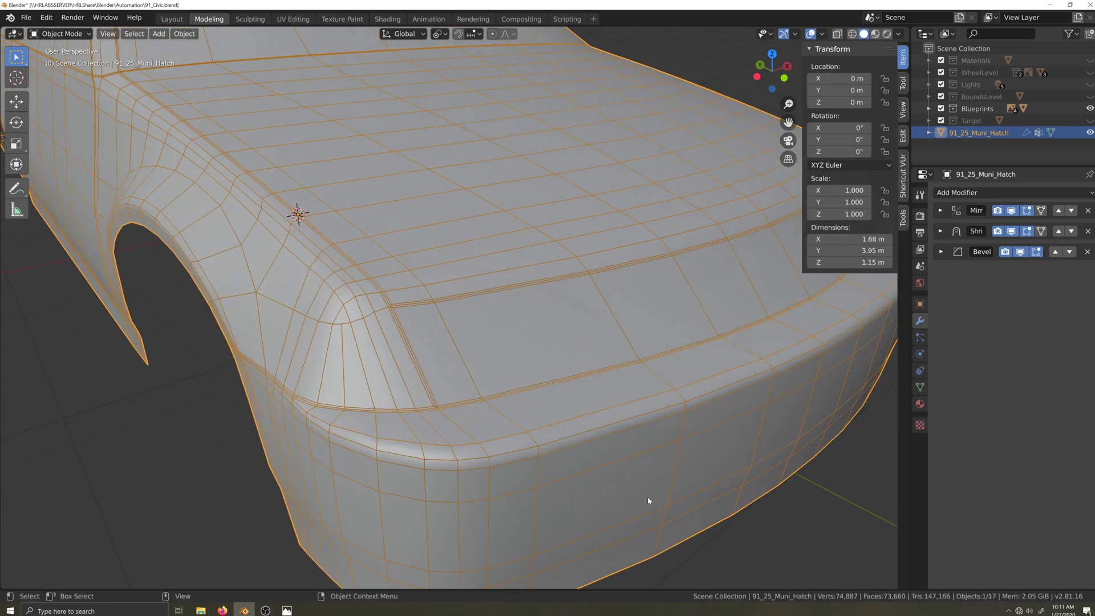
scroll(649, 498, "down", 1)
left_click(941, 251)
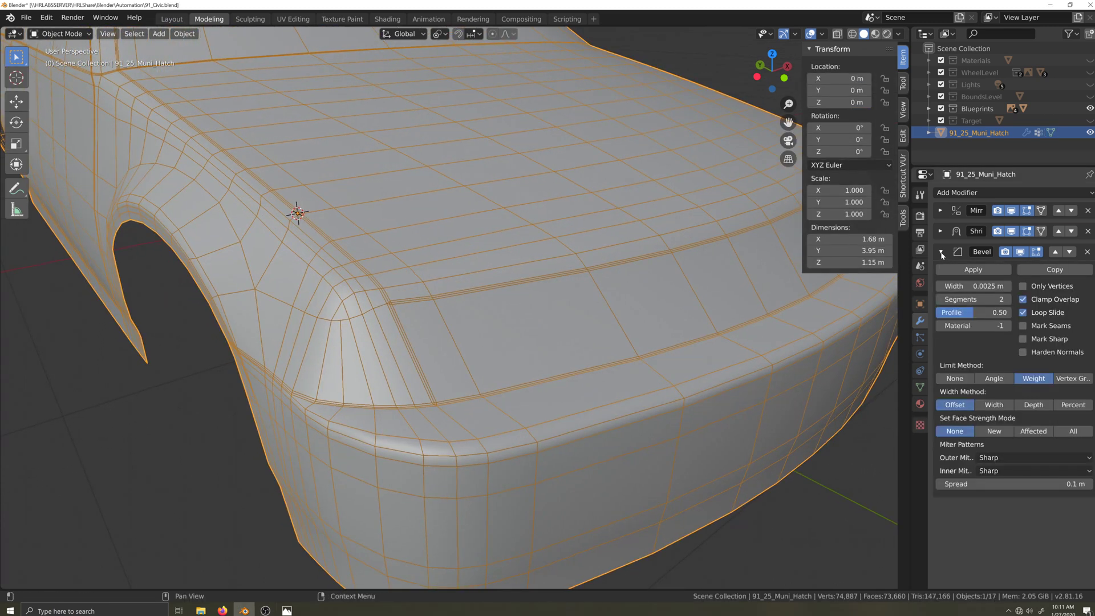
left_click(972, 270)
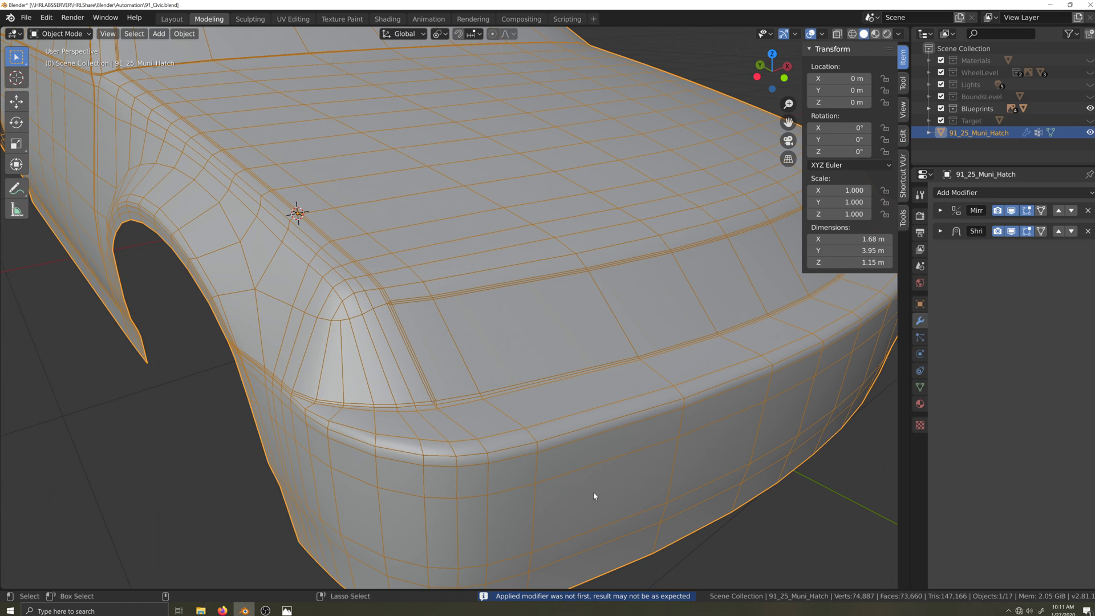
key("ctrl+z")
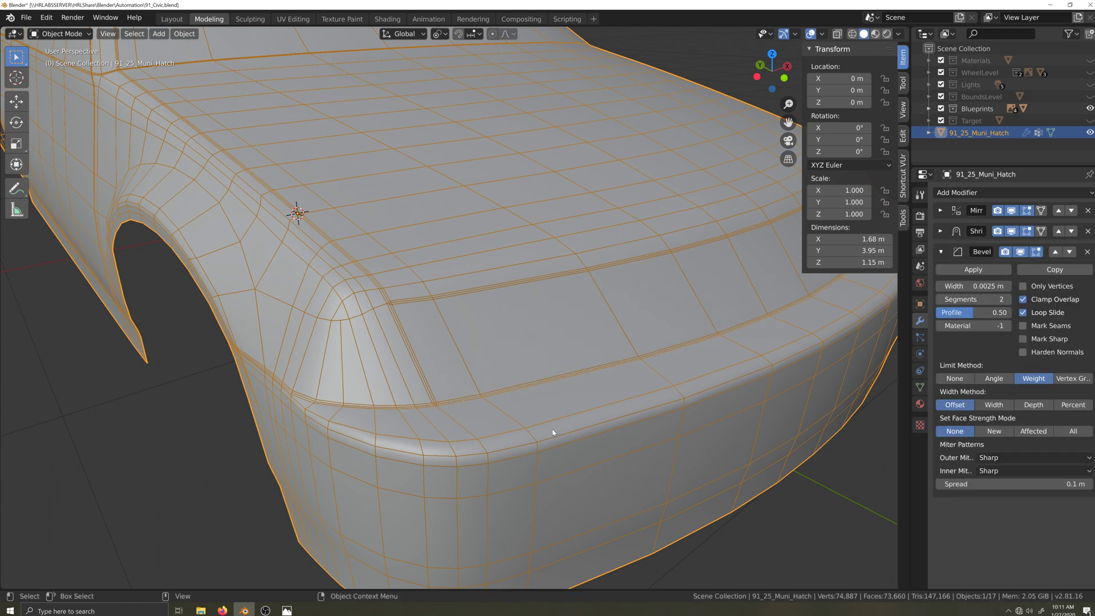
Save the file and apply the car body's Shrinkwrap and Bevel modifiers, in that order, keeping the Mirror modifier.
key("ctrl+s")
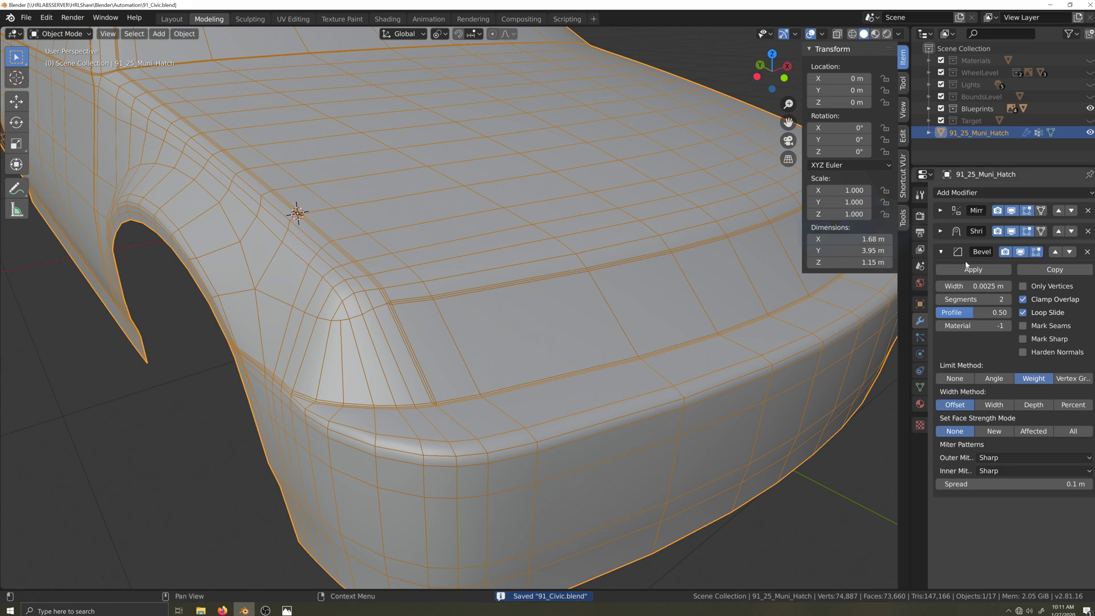
left_click(940, 251)
left_click(941, 232)
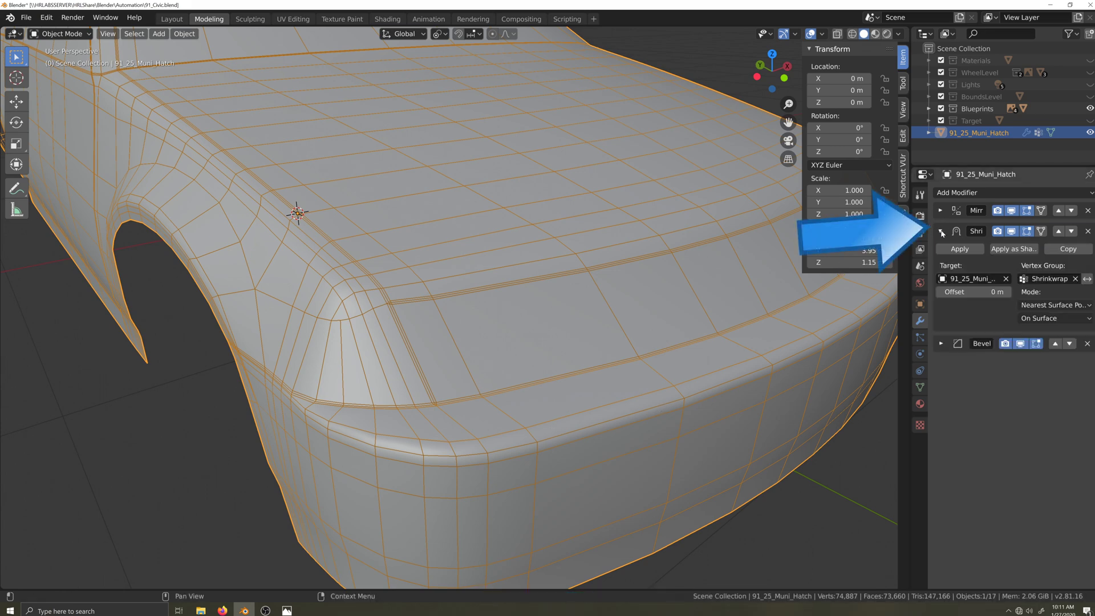
left_click(963, 249)
left_click(940, 231)
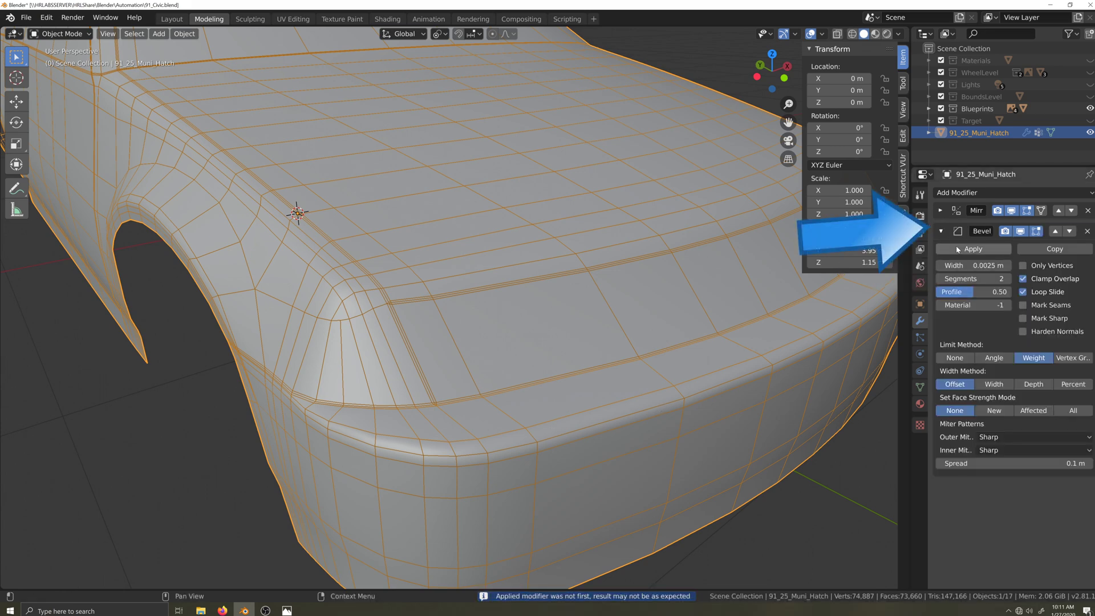
left_click(957, 250)
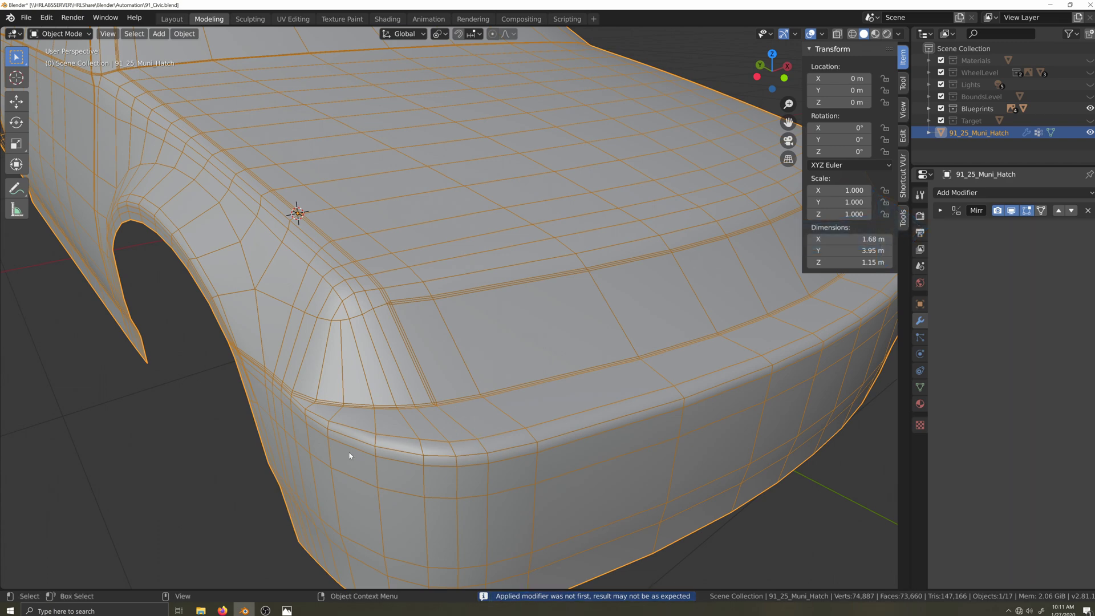
Add a new Shrinkwrap modifier to the car body and choose the 91_25_Muni object as its target.
left_click(964, 192)
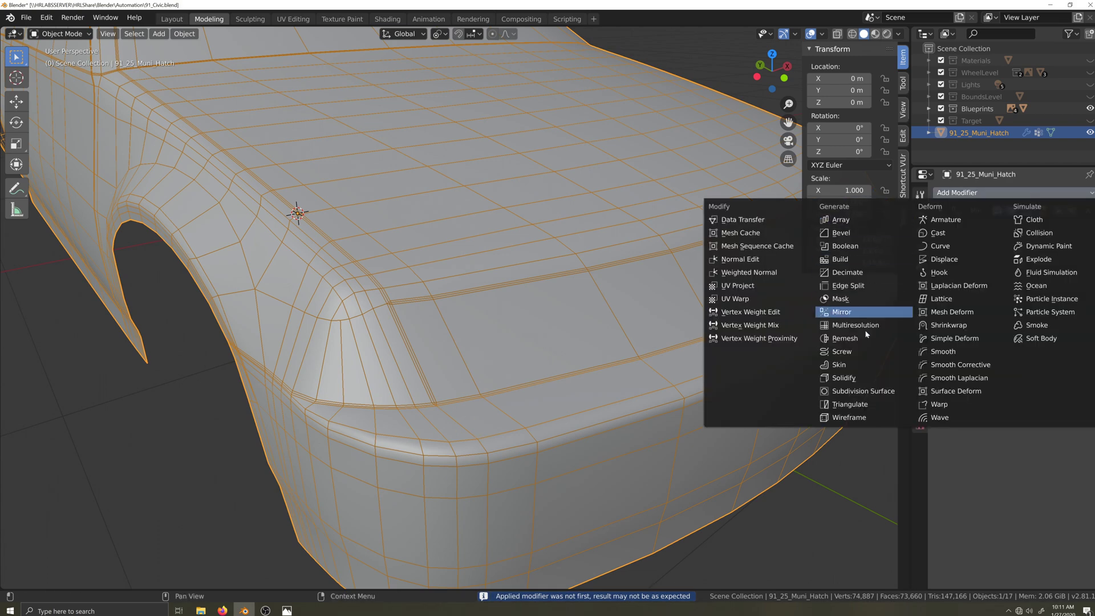
left_click(948, 324)
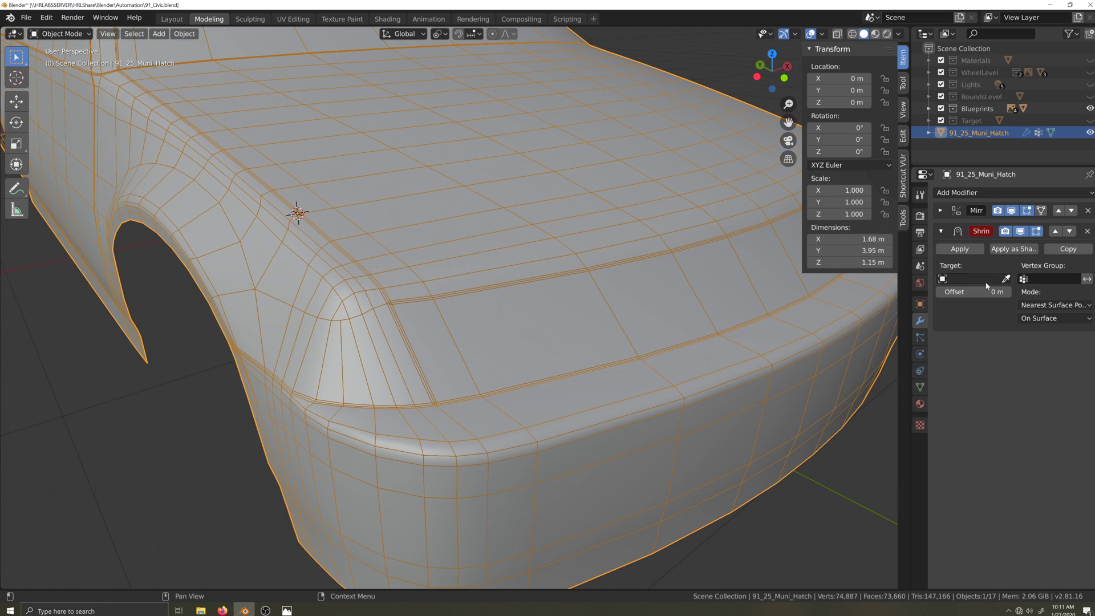
left_click(969, 279)
left_click(983, 308)
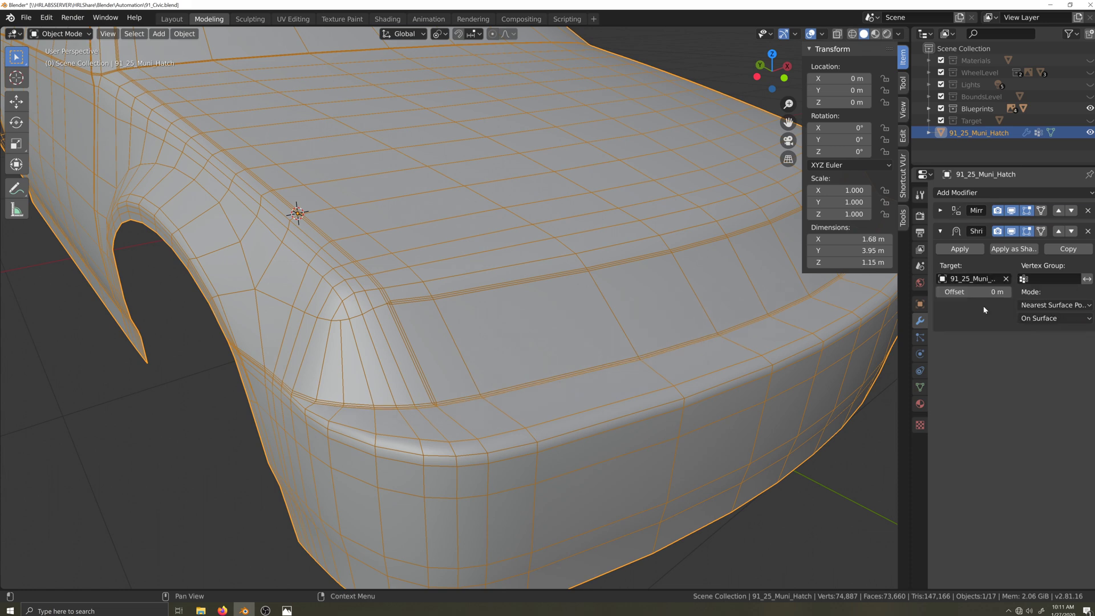
Place the Shrinkwrap modifier above the Mirror modifier and set its vertex group to Shrinkwrap.
left_click(1058, 231)
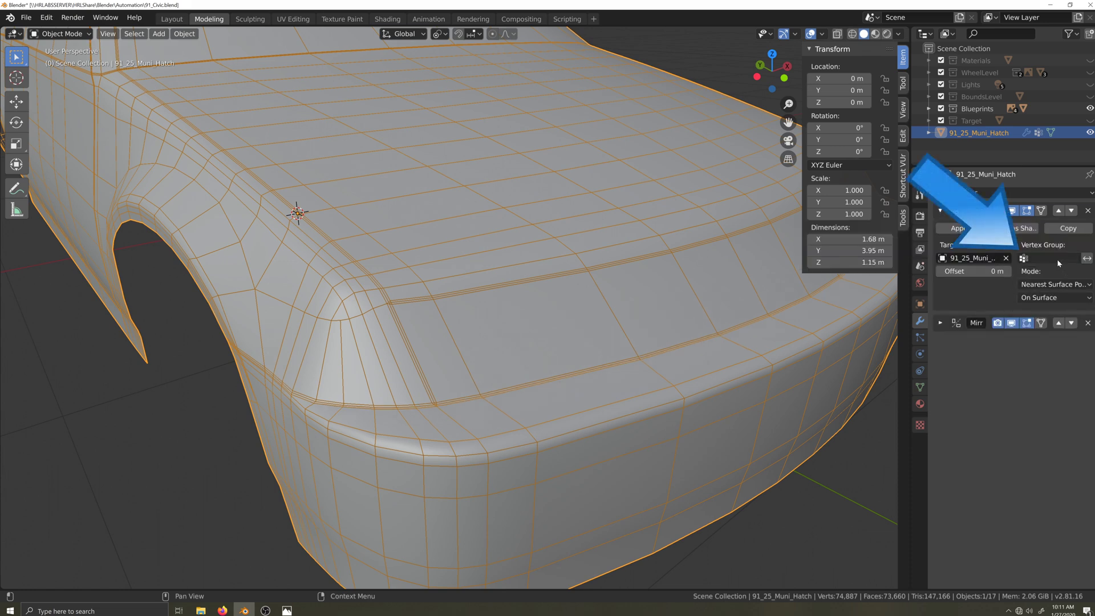
left_click(1057, 259)
left_click(1003, 275)
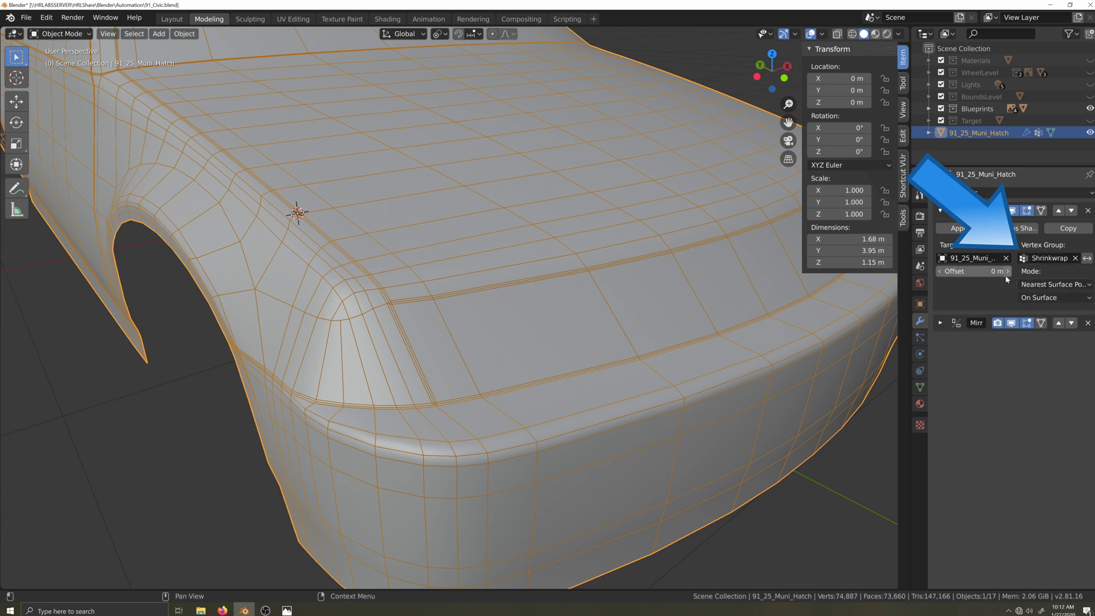
left_click(940, 210)
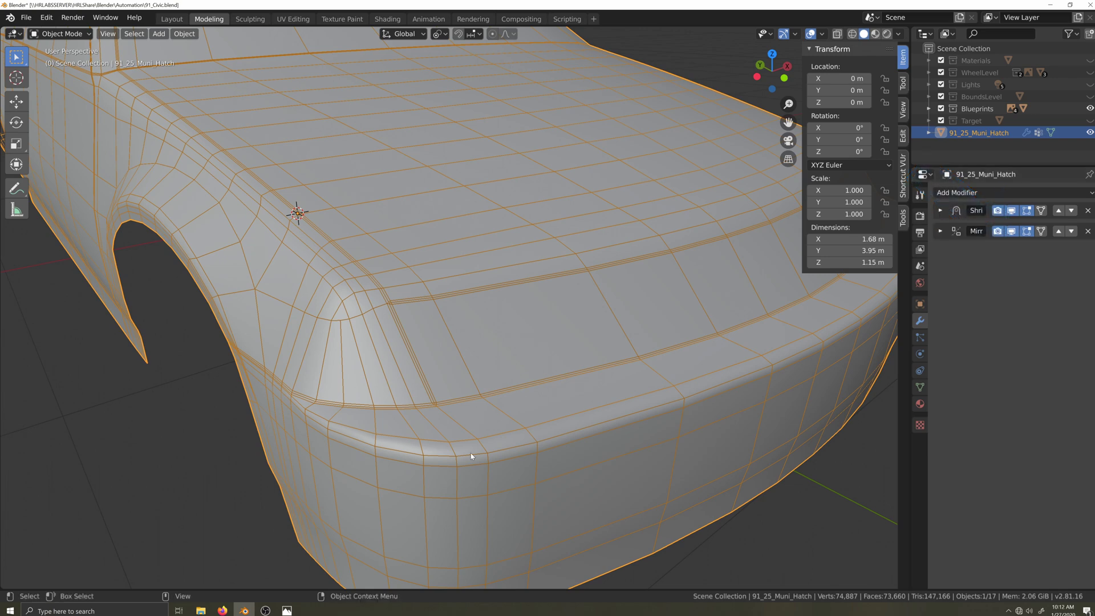
In Edit Mode with vertex selection, select the three clustered seam vertices at the windshield's upper corner.
scroll(593, 406, "down", 2)
key("Tab")
scroll(471, 433, "up", 5)
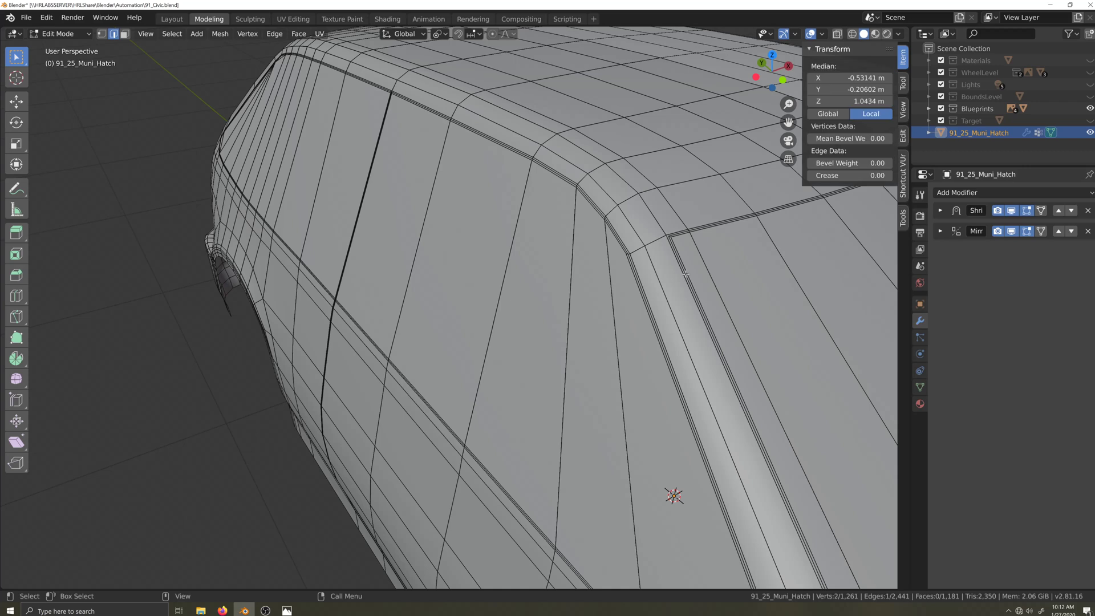
key("1")
left_click(674, 242, "shift")
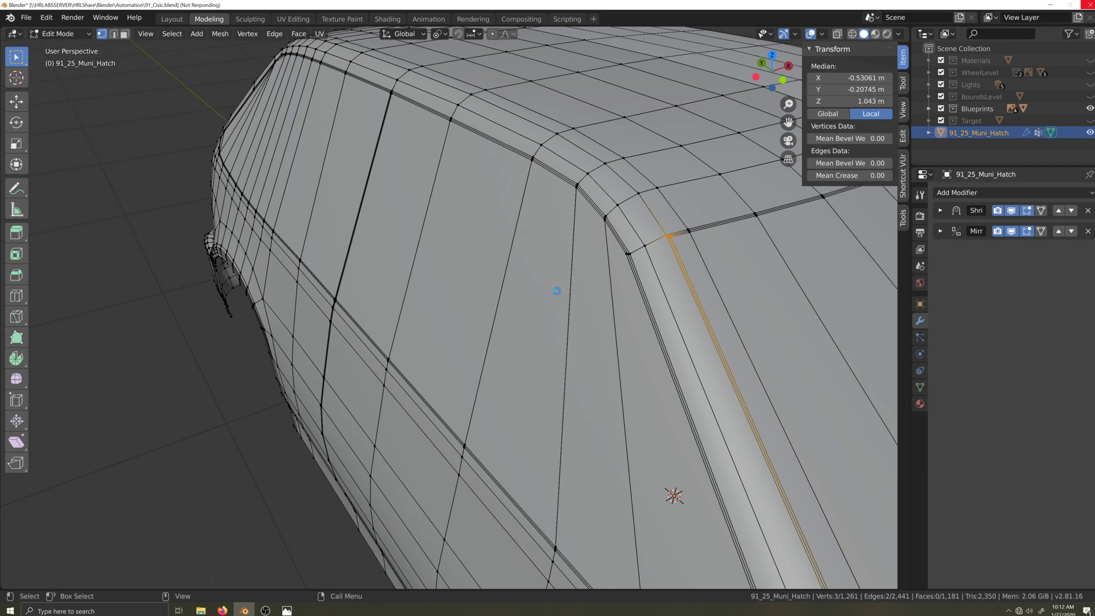
From the top view, bevel the selected windshield corner edges with 3 segments and a width of about 0.0165 m.
key("KP_7")
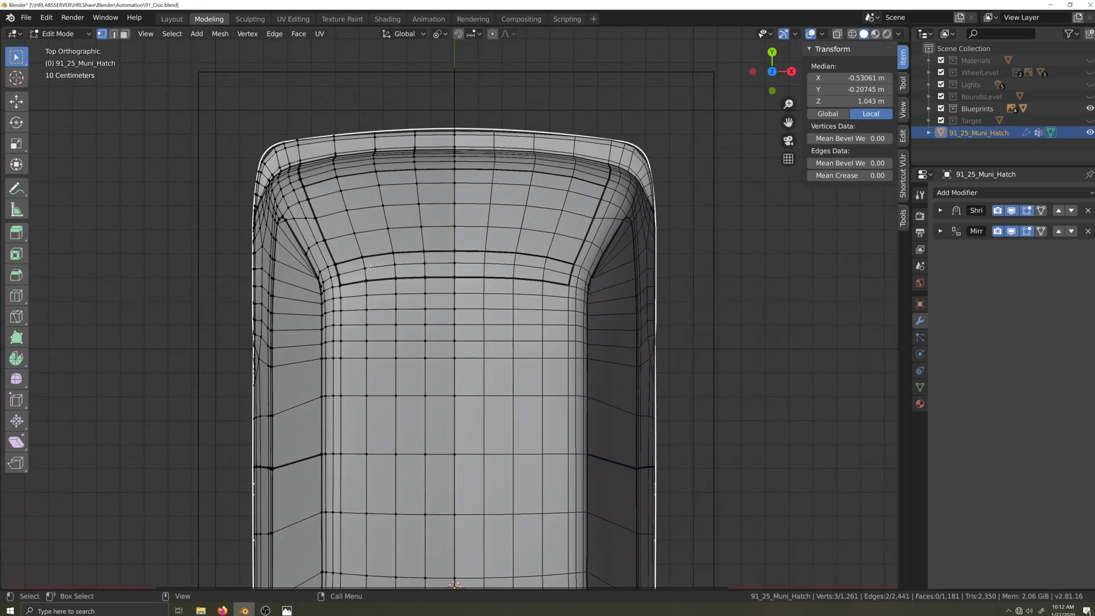
scroll(395, 411, "down", 2)
middle_click_drag(395, 410, 505, 220, "shift")
scroll(505, 220, "up", 3)
middle_click_drag(530, 432, 455, 320, "shift")
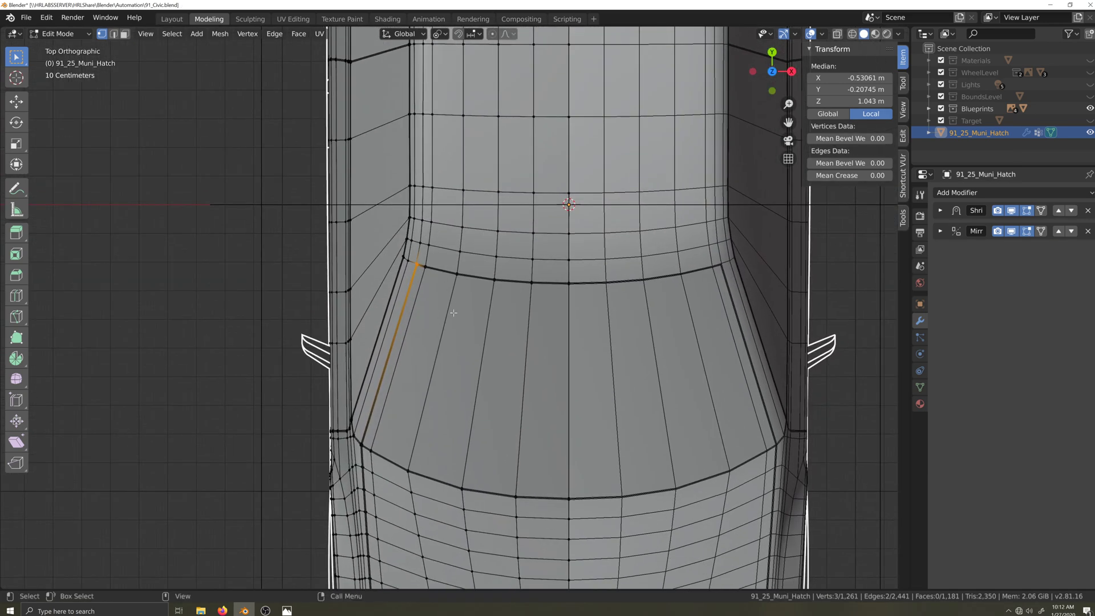
scroll(454, 320, "up", 2)
middle_click_drag(439, 277, 482, 341, "shift")
scroll(483, 341, "up", 3)
key("2")
key("1")
scroll(475, 372, "down", 4)
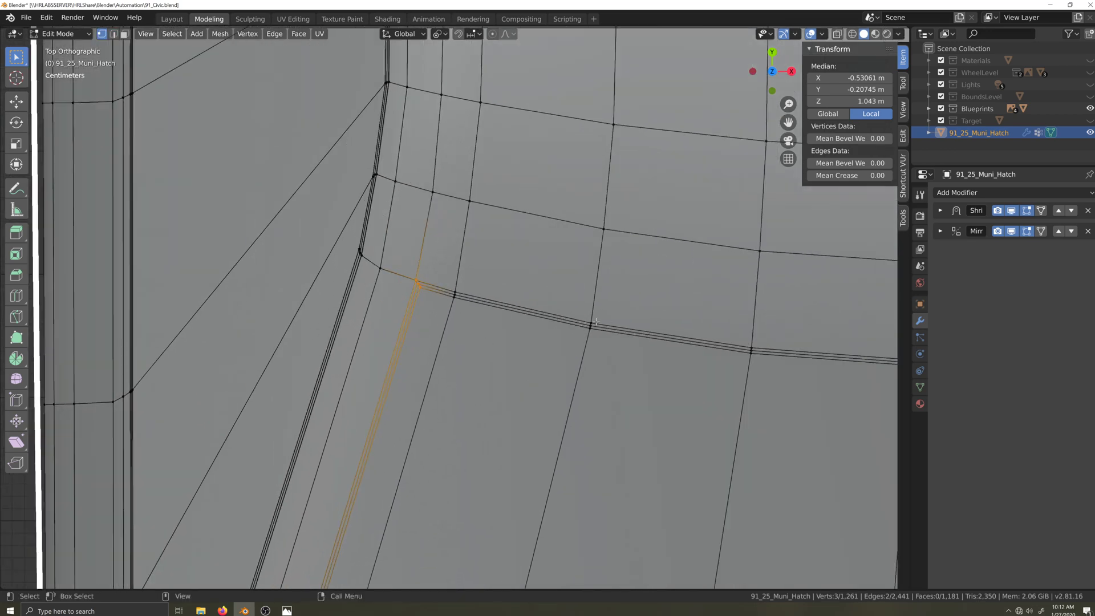
key("ctrl+b")
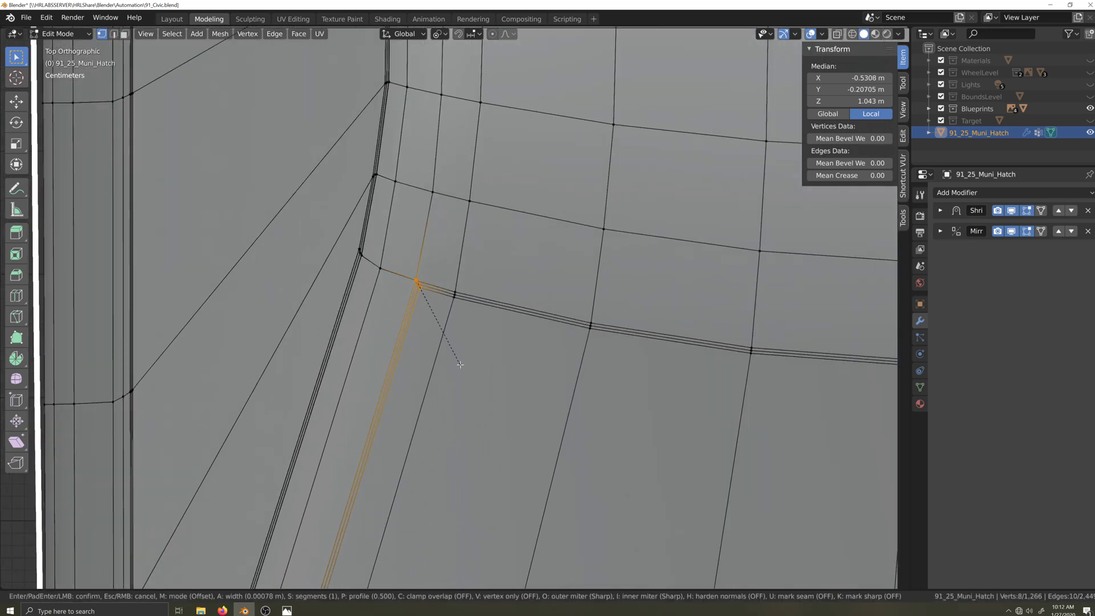
scroll(468, 366, "up", 1)
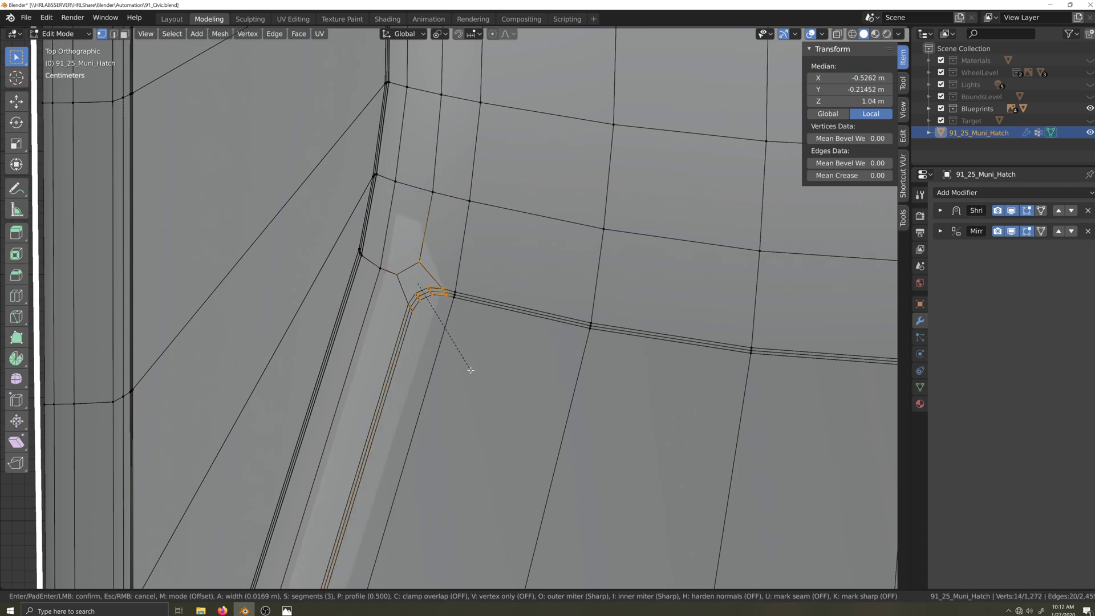
scroll(471, 369, "down", 1)
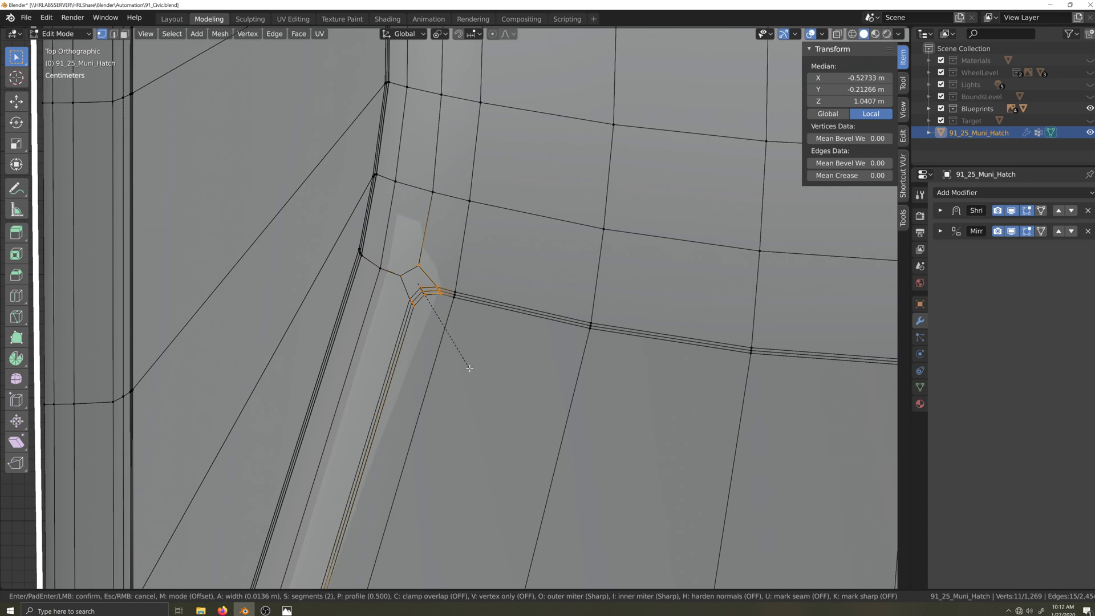
scroll(469, 368, "up", 1)
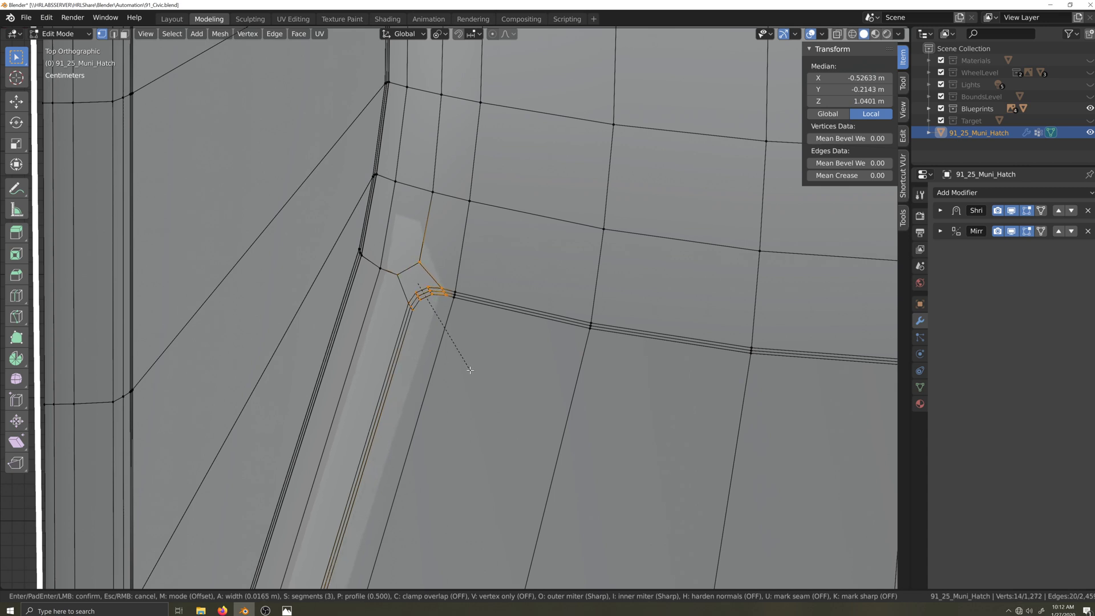
left_click(470, 370)
With X-ray on, slide the roof-side vertex above the bevelled corner fully up its edge, factor 1.000, onto the next vertex.
left_click(419, 262)
scroll(457, 367, "up", 3)
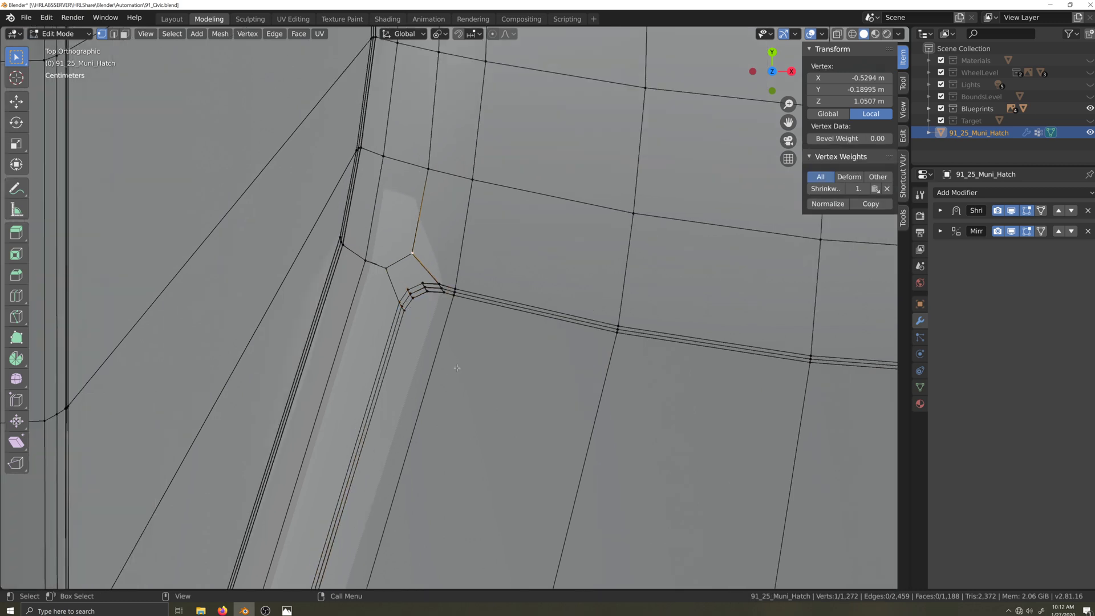
key("alt+z")
key("shift+v")
left_click(414, 120)
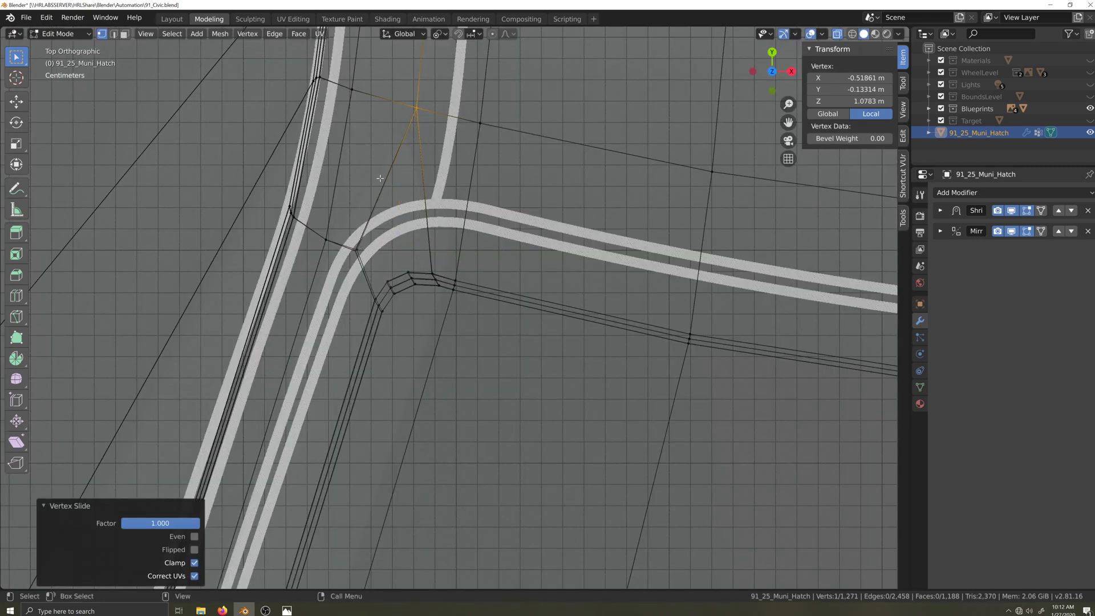
Slide the pillar-side vertex beside the bevelled corner along its edges until it sits just outside the rounded seam.
left_click(356, 249)
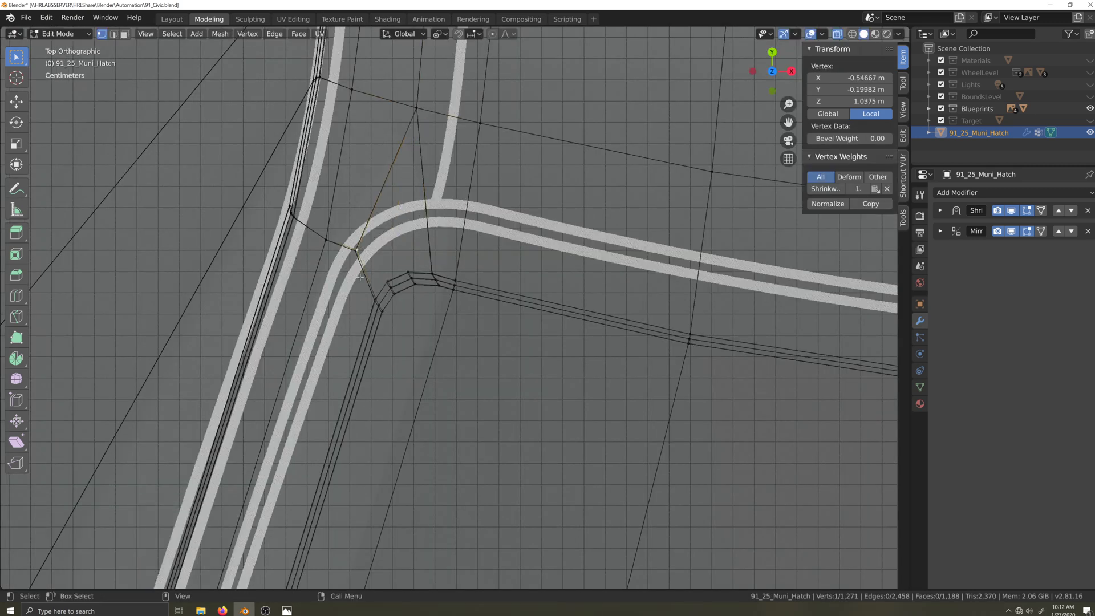
key("g")
key("g")
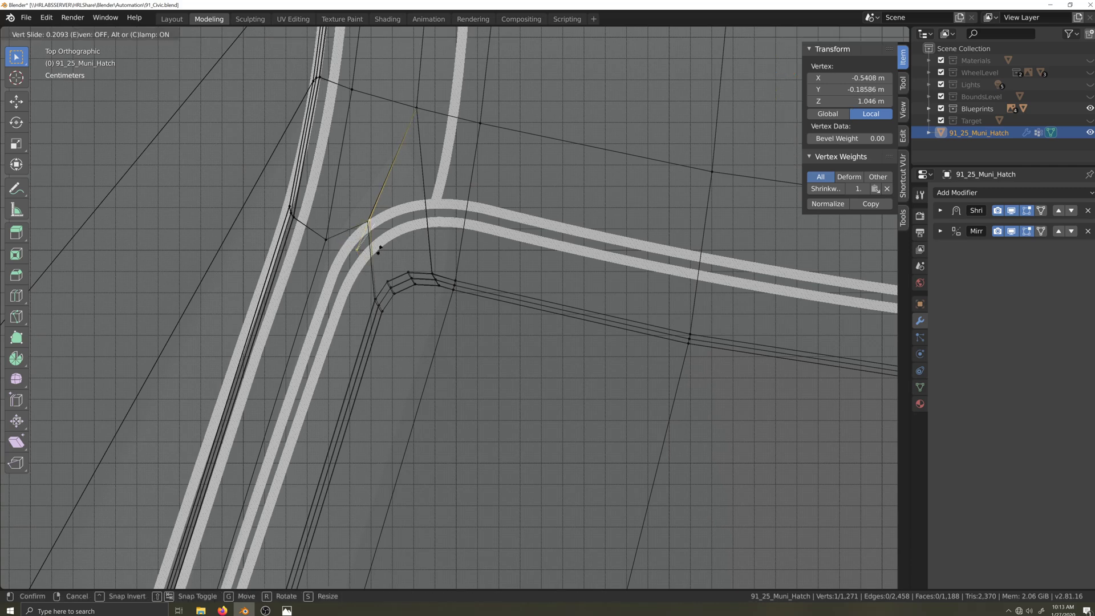
left_click(378, 251)
key("g")
key("g")
left_click(388, 284)
key("g")
key("g")
left_click(400, 255)
key("g")
key("g")
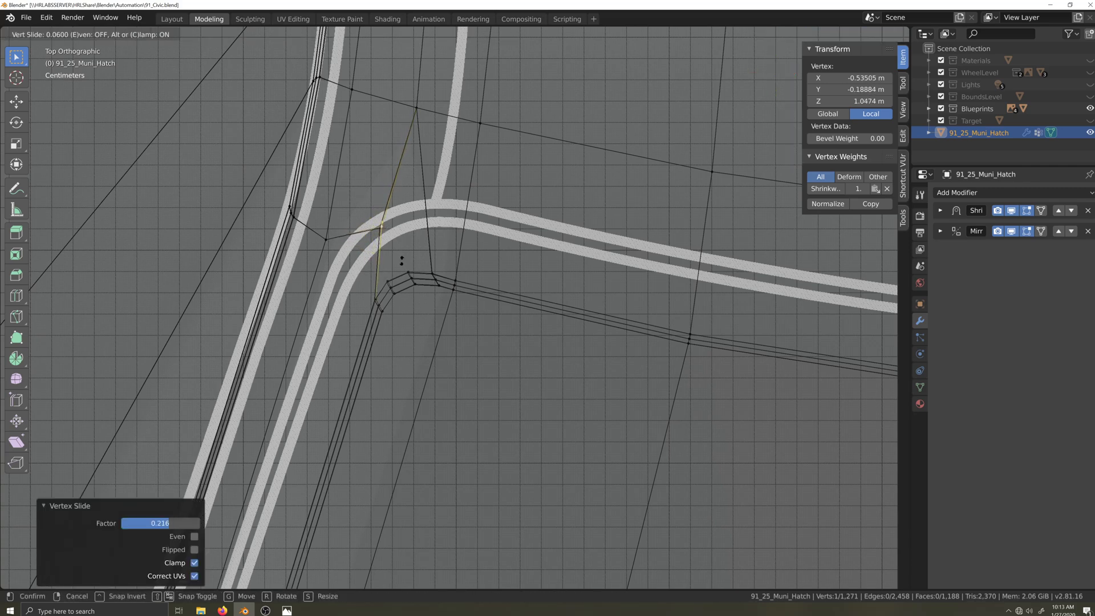
left_click(389, 316)
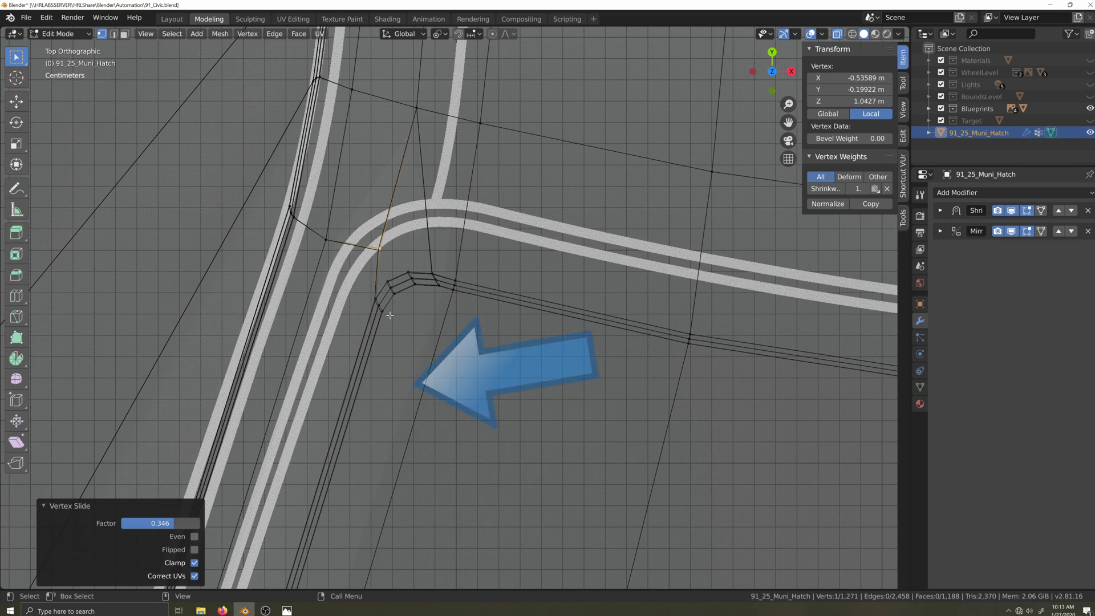
Connect opposite vertices on the windshield side of the rounded corner with two new edges.
left_click(388, 309)
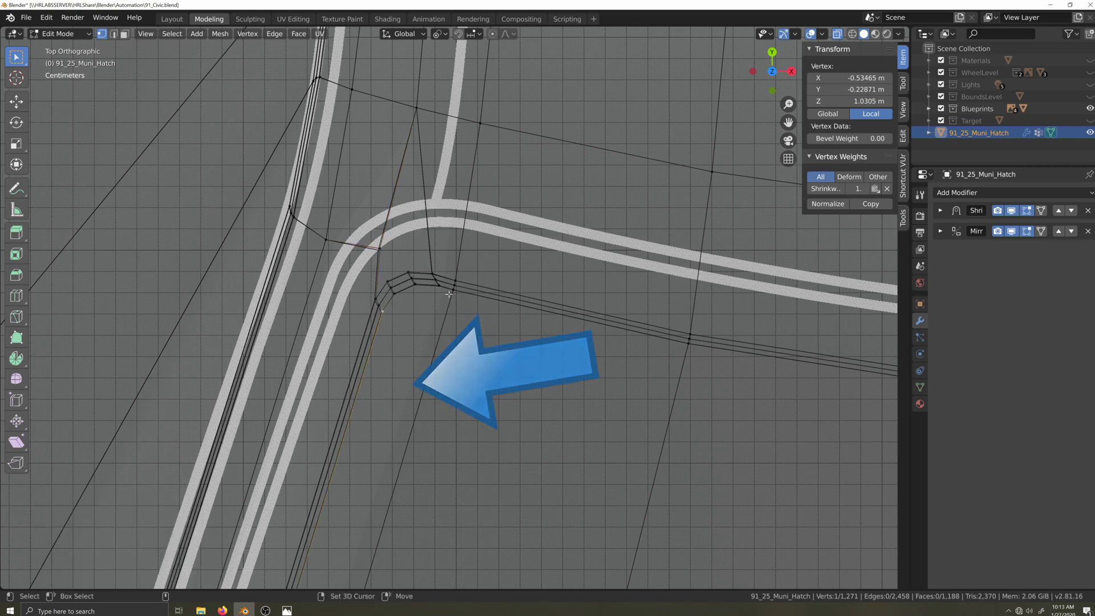
left_click(452, 290, "shift")
key("j")
left_click(438, 286)
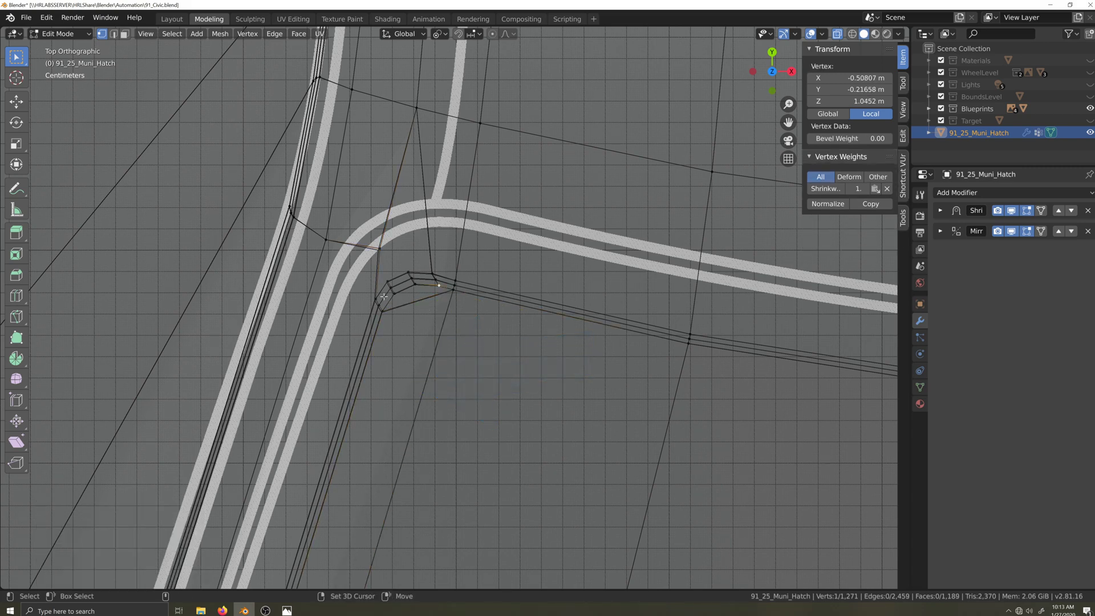
left_click(395, 294, "shift")
key("j")
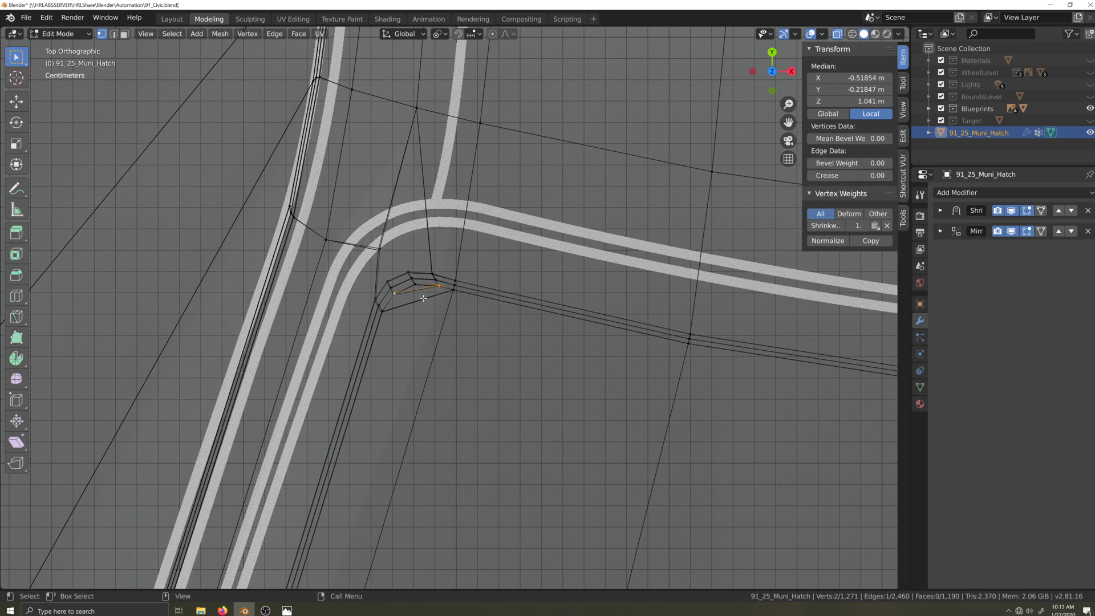
Connect the repositioned pillar-side vertex to the three outer vertices of the rounded corner, and turn X-ray off.
left_click(396, 253)
left_click(432, 272, "shift")
key("j")
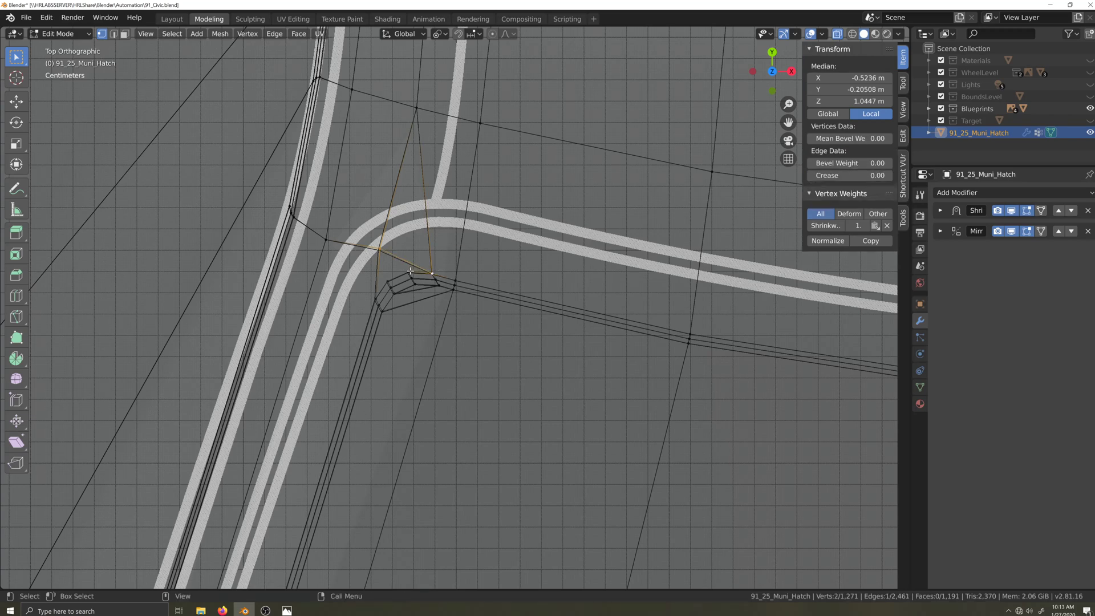
left_click(408, 272)
left_click(380, 251, "shift")
key("j")
left_click(387, 281)
left_click(379, 252, "shift")
key("j")
key("alt+z")
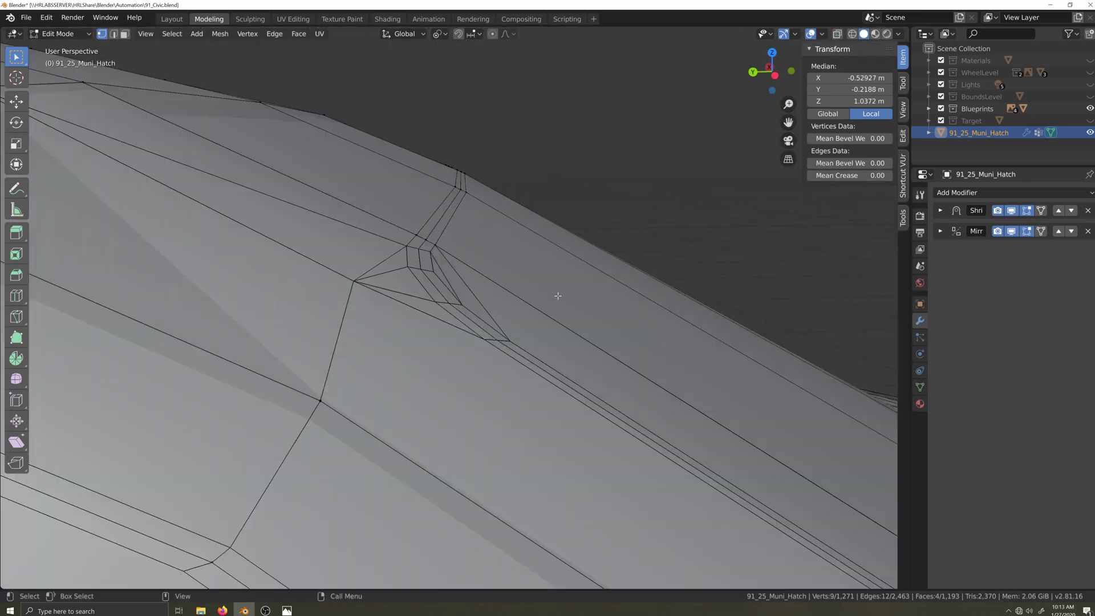
Raise the selected vertices of the rounded windshield corner about 0.001 m along global Z.
scroll(508, 320, "down", 8)
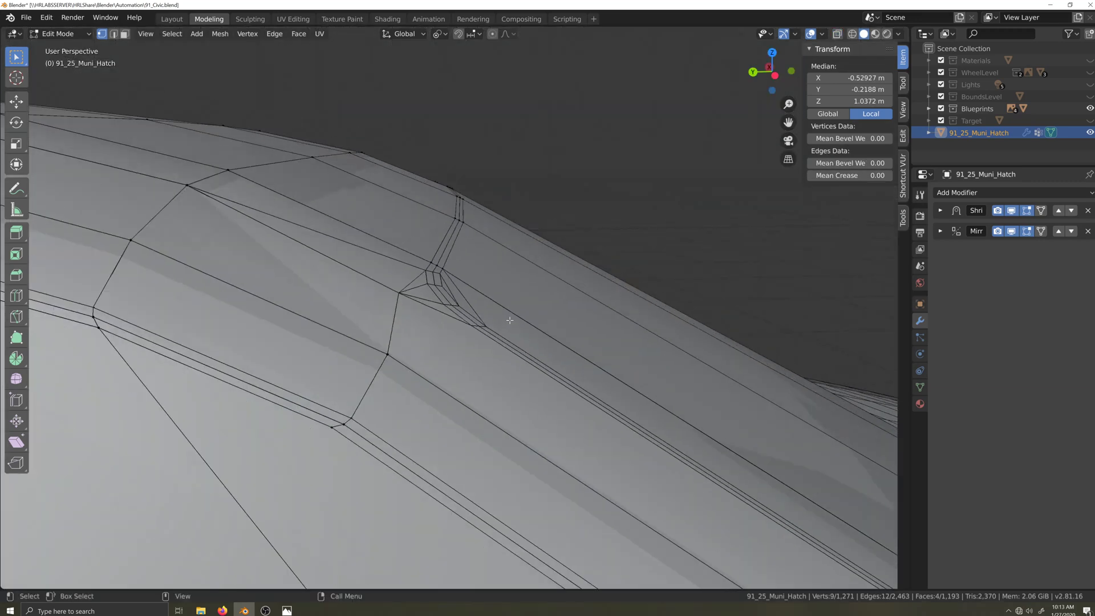
middle_click_drag(547, 344, 483, 352)
key("g")
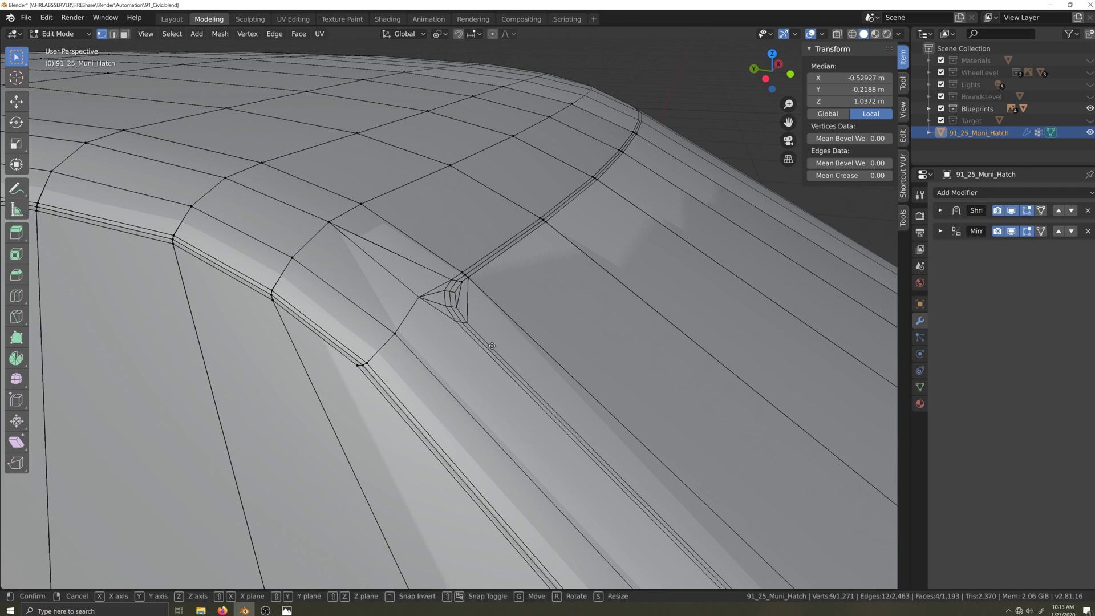
key("z")
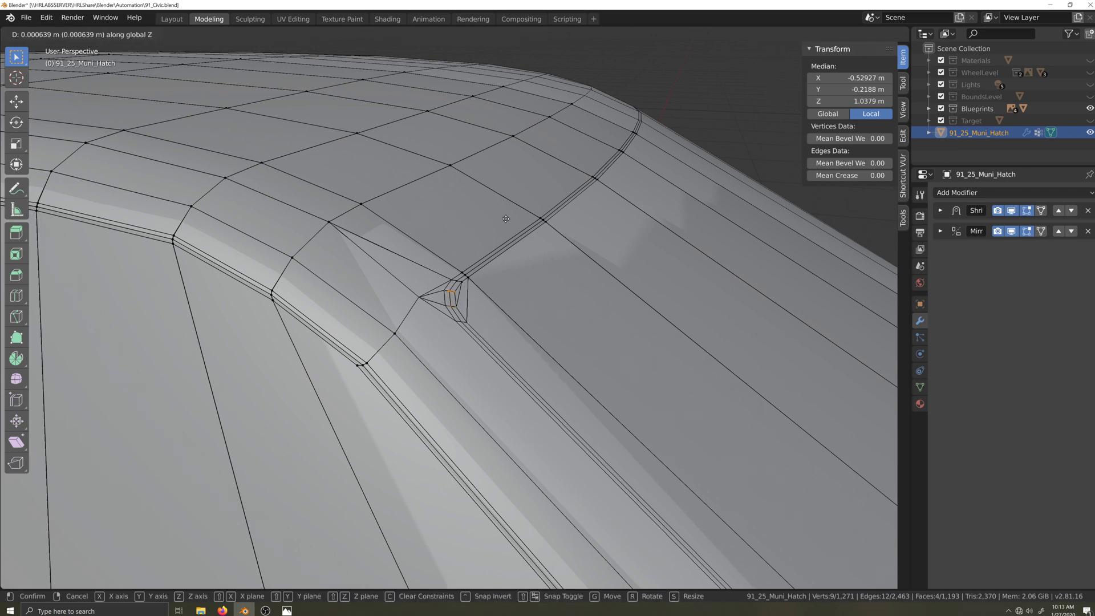
left_click(515, 159)
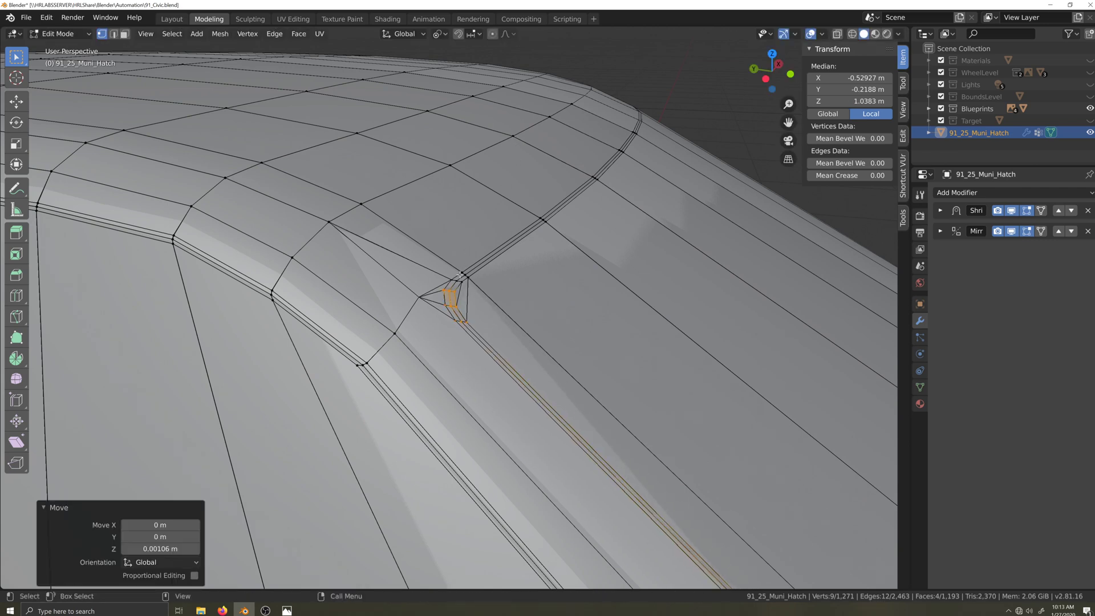
Raise the roof-side corner vertices about 0.0005 m and the six lower corner vertices about 0.0003 m along global Z.
left_click(451, 280)
key("g")
key("z")
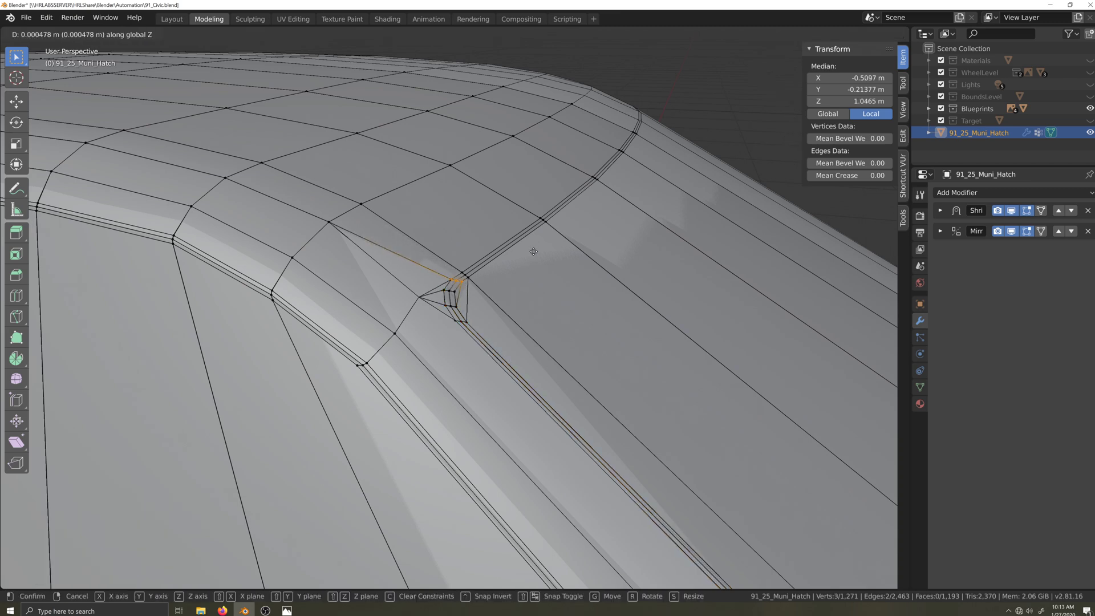
left_click(533, 251)
left_click_drag(437, 300, 535, 360)
key("g")
key("z")
left_click(536, 341)
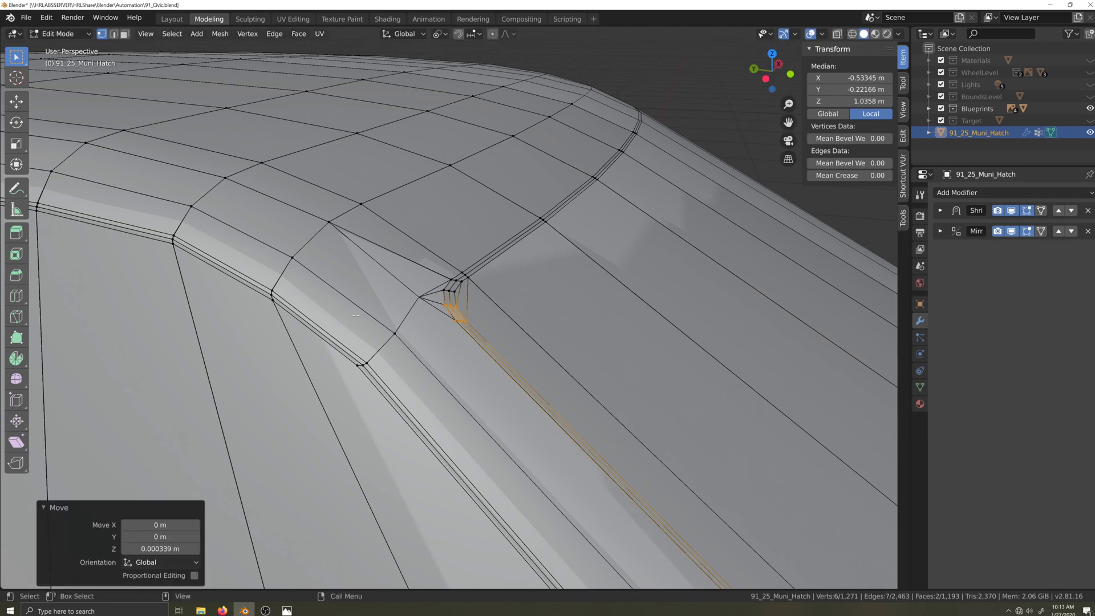
Adjust the height of the outer pillar-side vertex and then the roof-side vertex of the rounded corner along global Z.
key("alt+a")
key("z")
key("alt+z")
key("alt+z")
left_click(419, 299)
key("g")
key("z")
left_click(432, 354)
left_click(451, 280)
key("g")
key("z")
left_click(491, 332)
Leave edit mode, shade the body with the glossy red matcap, and hide the wireframe overlay to check the corner's reflections.
mouse_move(481, 366)
middle_mouse_down()
mouse_move(536, 408)
mouse_move(523, 420)
mouse_move(596, 404)
middle_mouse_up()
key("Tab")
left_click(898, 34)
left_click(888, 92)
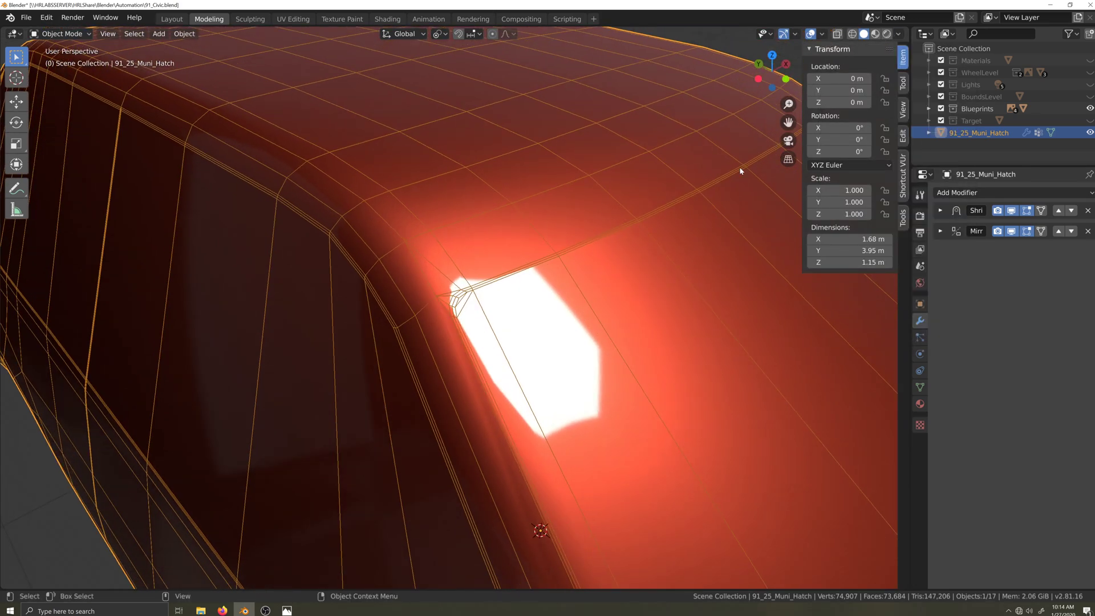
left_click(821, 34)
left_click(749, 235)
In edit mode, slide the roof-side vertices of the rounded corner slightly along their edges to even out the bevel.
middle_click_drag(538, 378, 449, 319)
key("Tab")
left_click(459, 261)
left_click(466, 258, "shift")
key("g")
key("g")
left_click(468, 263)
left_click(467, 260)
key("g")
key("g")
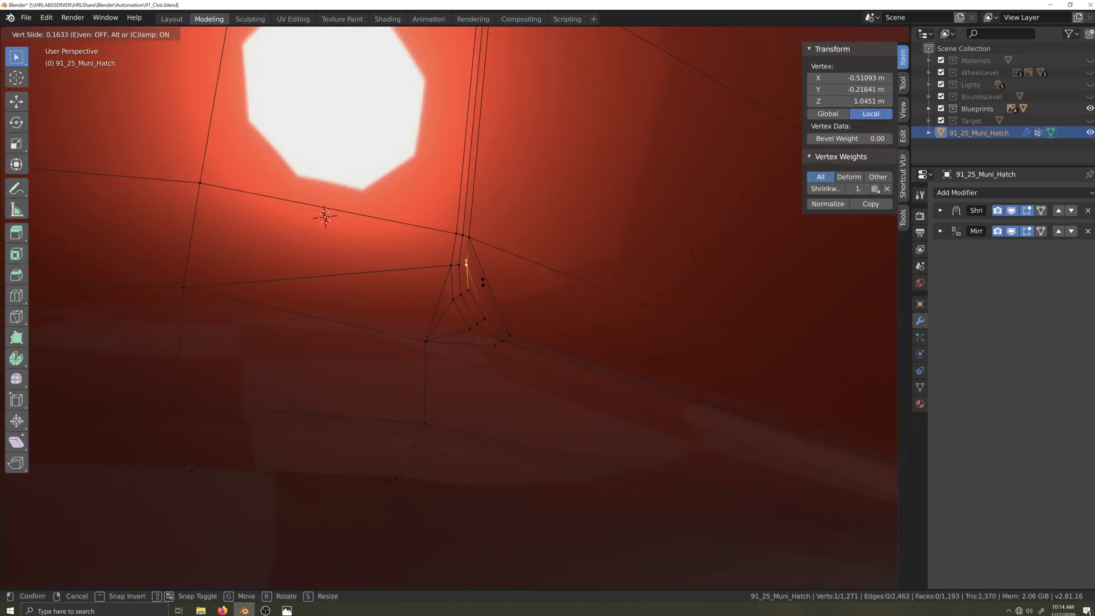
left_click(468, 265)
Slide the middle-row vertices of the rounded corner along their edges to smooth the seam's curve.
left_click(461, 295)
left_click(468, 290, "shift")
key("g")
key("g")
left_click(479, 305)
left_click(469, 291)
key("g")
key("g")
left_click(489, 305)
Slide three vertices at the pillar side of the rounded corner together along their edges.
middle_click_drag(507, 357, 484, 370)
left_click(412, 369)
left_click(416, 363, "shift")
left_click(436, 332, "shift")
key("g")
key("g")
left_click(459, 393)
Slide two more corner vertices individually along their edges, and check the shading in object mode before returning to edit mode.
left_click(442, 387)
key("g")
key("g")
left_click(459, 392)
left_click(449, 366)
key("g")
key("g")
left_click(455, 373)
key("Tab")
mouse_move(536, 308)
middle_mouse_down()
mouse_move(516, 345)
mouse_move(520, 313)
mouse_move(527, 338)
mouse_move(504, 362)
mouse_move(428, 340)
mouse_move(600, 240)
mouse_move(504, 262)
middle_mouse_up()
key("Tab")
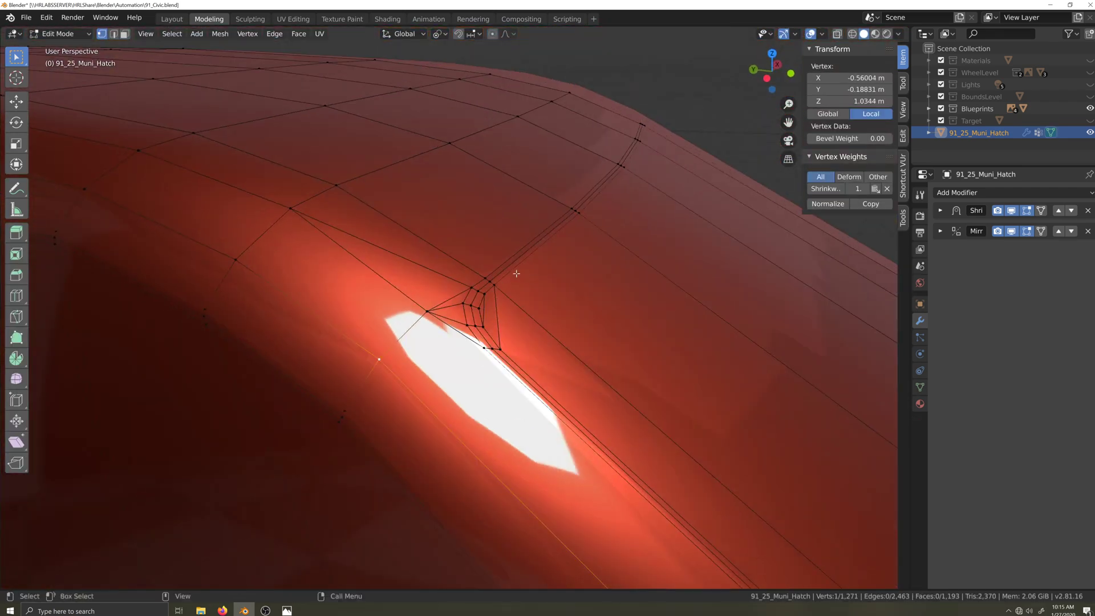
Select the outer border edges of the windshield's upper and pillar seams in edge mode, leaving out the stray edge beside the corner.
left_click(505, 262, "alt")
left_click(525, 355, "alt+shift")
left_click(522, 363, "alt+shift")
left_click(570, 330, "alt+shift")
left_click(487, 295, "shift")
scroll(684, 411, "down", 4)
middle_click_drag(742, 460, 684, 430, "shift")
scroll(576, 356, "up", 3)
key("2")
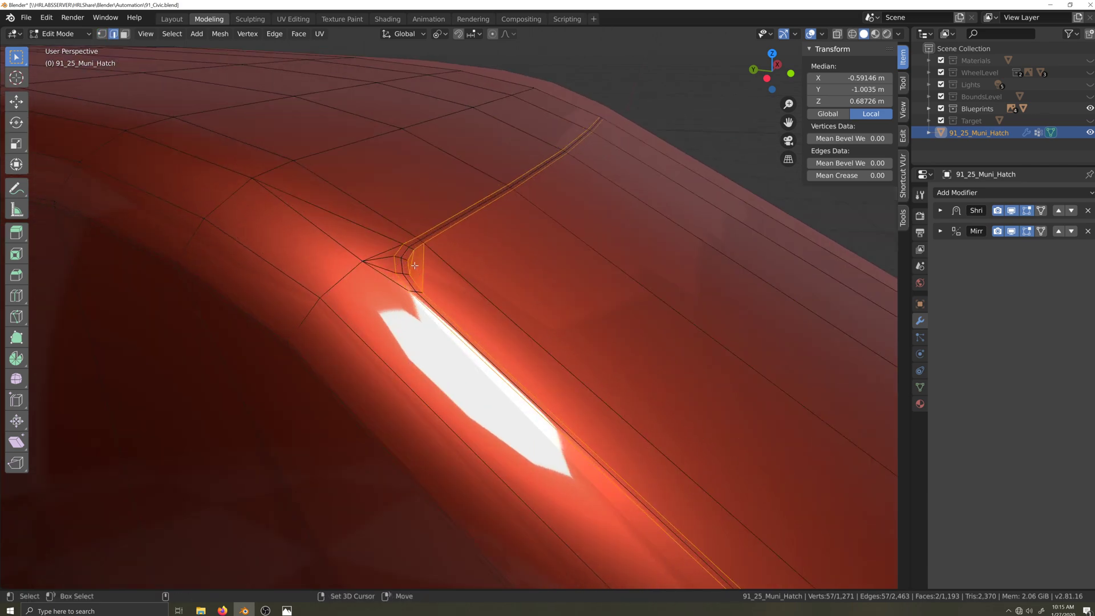
left_click(424, 267, "shift")
Restore the grey shading and add the border loops of the seams around the windshield base and hood to the selection.
scroll(592, 361, "down", 2)
middle_click_drag(591, 362, 532, 325, "shift")
scroll(564, 410, "up", 2)
mouse_move(564, 410)
middle_mouse_down()
mouse_move(544, 324)
mouse_move(539, 370)
mouse_move(588, 362)
middle_mouse_up()
left_click(898, 33)
left_click(844, 75)
left_click(594, 370, "alt+shift")
left_click(601, 372, "alt+shift")
left_click(542, 423, "alt+shift")
left_click(469, 422, "alt+shift")
scroll(469, 423, "down", 6)
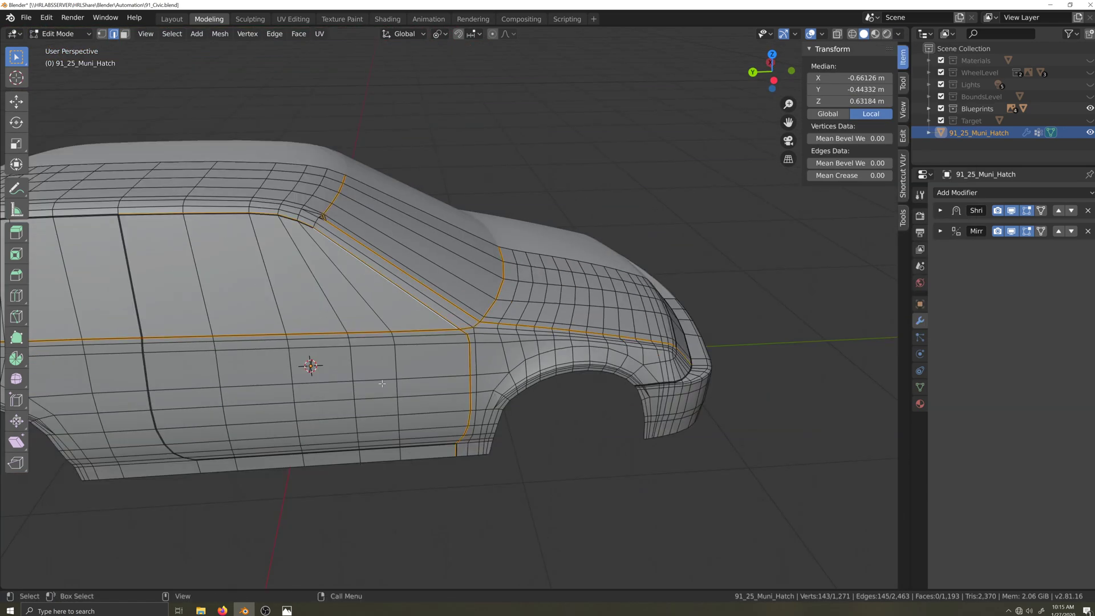
Add the border edge loops of the bevelled seam along the door's lower edge to the selection.
middle_click_drag(200, 337, 434, 343, "shift")
scroll(434, 343, "up", 5)
left_click(385, 347, "alt+shift")
scroll(503, 411, "down", 4)
scroll(503, 411, "up", 6)
left_click(410, 267, "alt+shift")
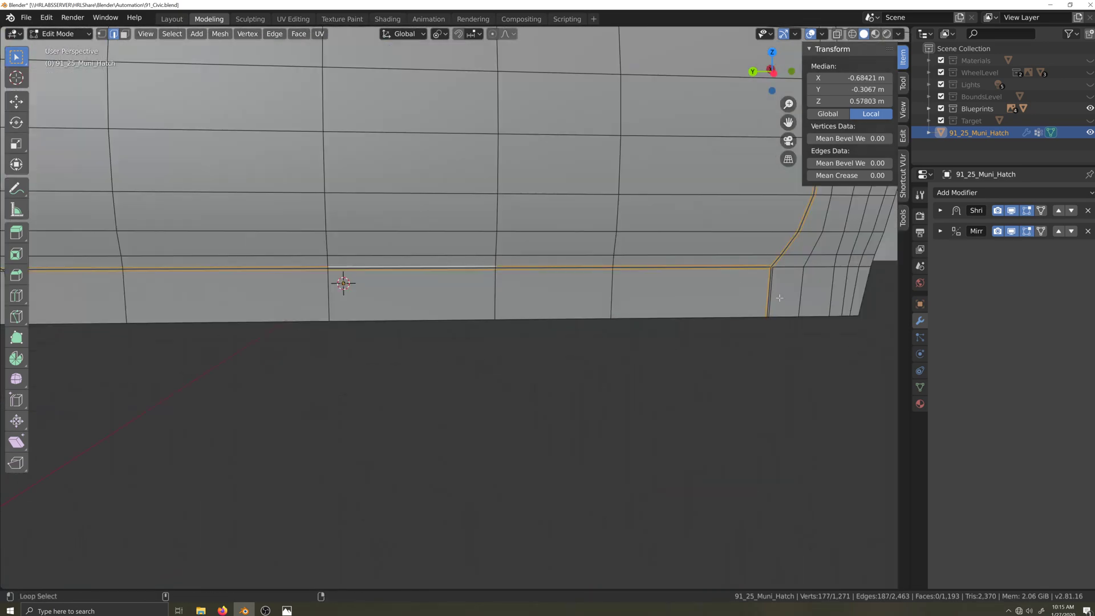
Add the border edge loops of the seams meeting at the door's front lower corner to the selection.
scroll(771, 292, "down", 5)
middle_click_drag(771, 292, 453, 369, "shift")
scroll(453, 368, "up", 2)
left_click(541, 300, "alt+shift")
left_click(546, 339, "alt+shift")
left_click(547, 340, "alt+shift")
left_click(587, 340, "alt+shift")
left_click(564, 219, "alt+shift")
Add the border edge loops of the bevelled seam around the rear side window to the selection.
scroll(564, 219, "down", 6)
middle_click_drag(342, 245, 456, 317)
middle_click_drag(456, 317, 471, 345, "shift")
scroll(472, 345, "up", 6)
left_click(576, 271, "alt+shift")
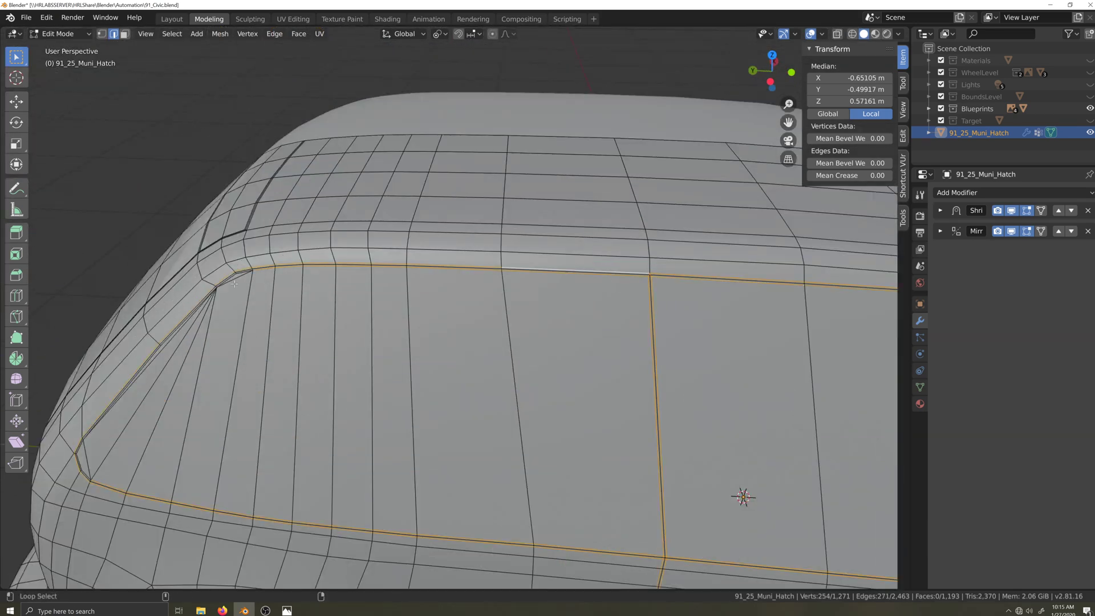
middle_click_drag(195, 381, 338, 373)
left_click(339, 373, "alt+shift")
Add the border edge loops of the bevelled seams at the car's rear to the selection.
scroll(344, 417, "down", 6)
middle_click_drag(342, 245, 434, 255)
scroll(435, 255, "up", 7)
left_click(522, 501, "alt+shift")
left_click(520, 506, "alt+shift")
left_click(535, 462, "alt+shift")
left_click(538, 454, "alt+shift")
Extend the selection with both border loops of the neighbouring bevelled seams on the body.
scroll(488, 283, "down", 3)
scroll(499, 375, "up", 3)
middle_click_drag(488, 283, 427, 365, "shift")
left_click(505, 298, "alt+shift")
left_click(510, 303, "alt+shift")
left_click(538, 322, "alt+shift")
left_click(538, 322, "alt+shift")
left_click(537, 326, "alt+shift")
left_click(523, 412, "alt+shift")
Add the remaining unselected seam border loop to the selection.
scroll(456, 399, "down", 4)
scroll(399, 456, "up", 3)
middle_click_drag(399, 513, 347, 439, "shift")
middle_click_drag(348, 439, 208, 349)
left_click(325, 441, "alt+shift")
With X-ray on, deselect the short edges crossing the bevels where the seams meet at the front corner junctions.
scroll(324, 441, "down", 4)
scroll(235, 359, "up", 4)
scroll(428, 362, "up", 6)
middle_click_drag(568, 228, 556, 240)
key("alt+z")
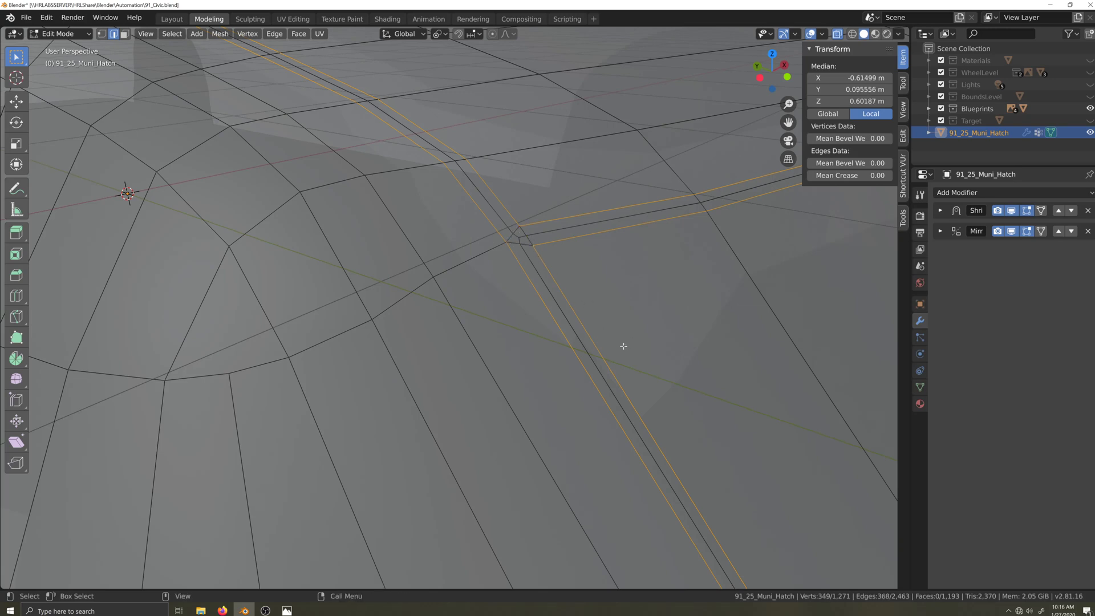
scroll(623, 345, "down", 5)
middle_click_drag(631, 383, 566, 394)
scroll(567, 393, "up", 6)
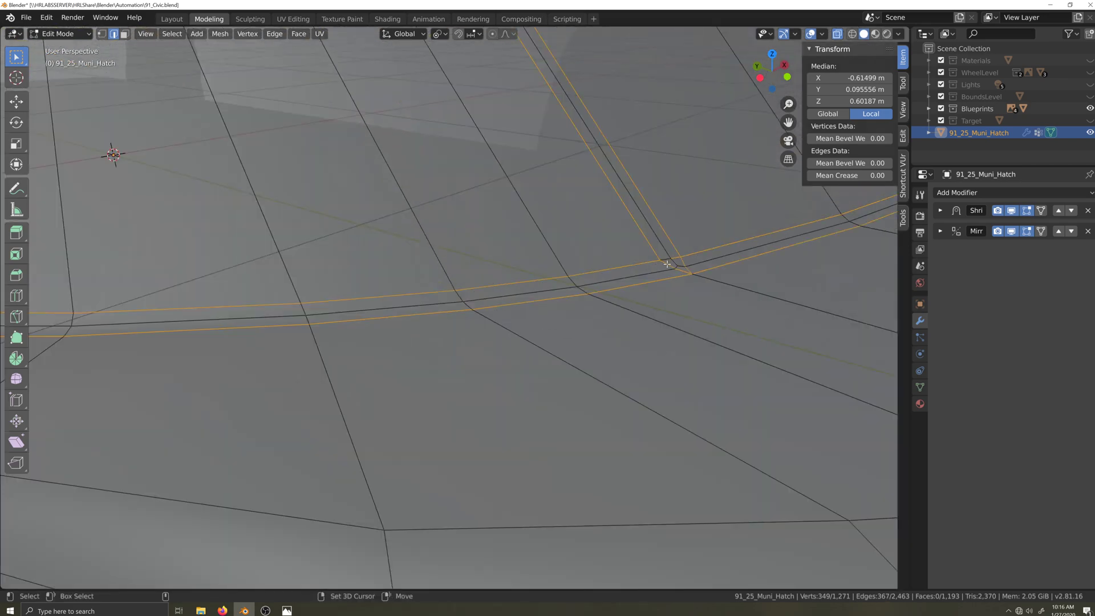
left_click(688, 270, "shift")
left_click(682, 270, "shift")
scroll(684, 271, "down", 6)
scroll(393, 347, "up", 6)
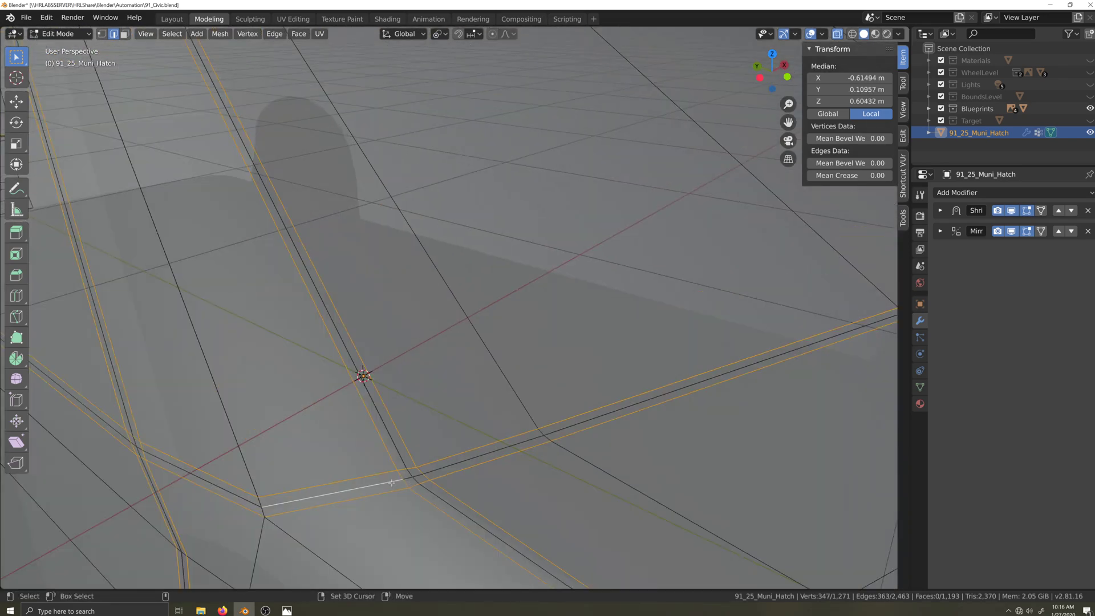
Deselect the short crossing edges at the next seam intersections, undoing one wrong selection change.
middle_click_drag(357, 507, 448, 398)
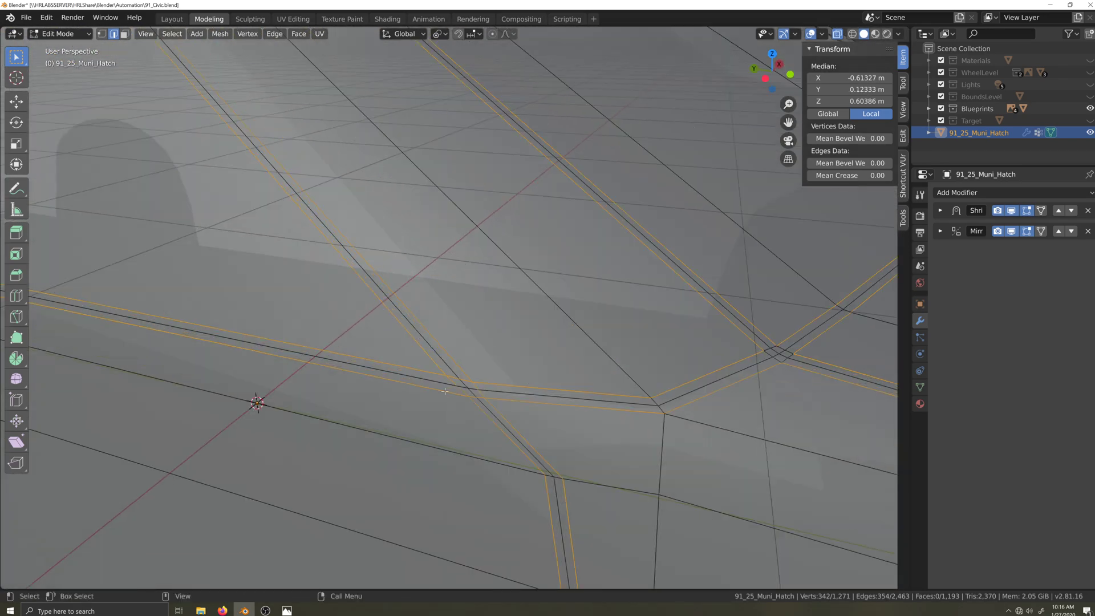
left_click(479, 397, "shift")
left_click(467, 394, "shift")
key("ctrl+z")
scroll(484, 413, "down", 4)
middle_click_drag(464, 171, 760, 342, "shift")
scroll(760, 343, "up", 2)
left_click(774, 337, "shift")
Deselect the short crossing edges where the door pillar seam crosses the beltline seam and at the door's lower front corner junction.
scroll(775, 336, "down", 5)
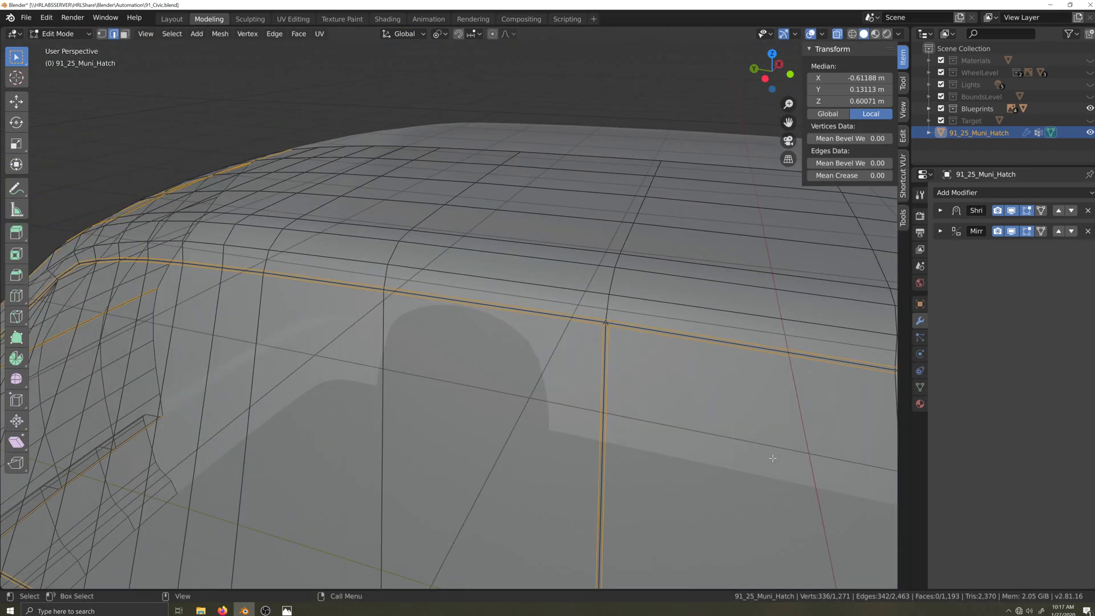
scroll(532, 364, "up", 5)
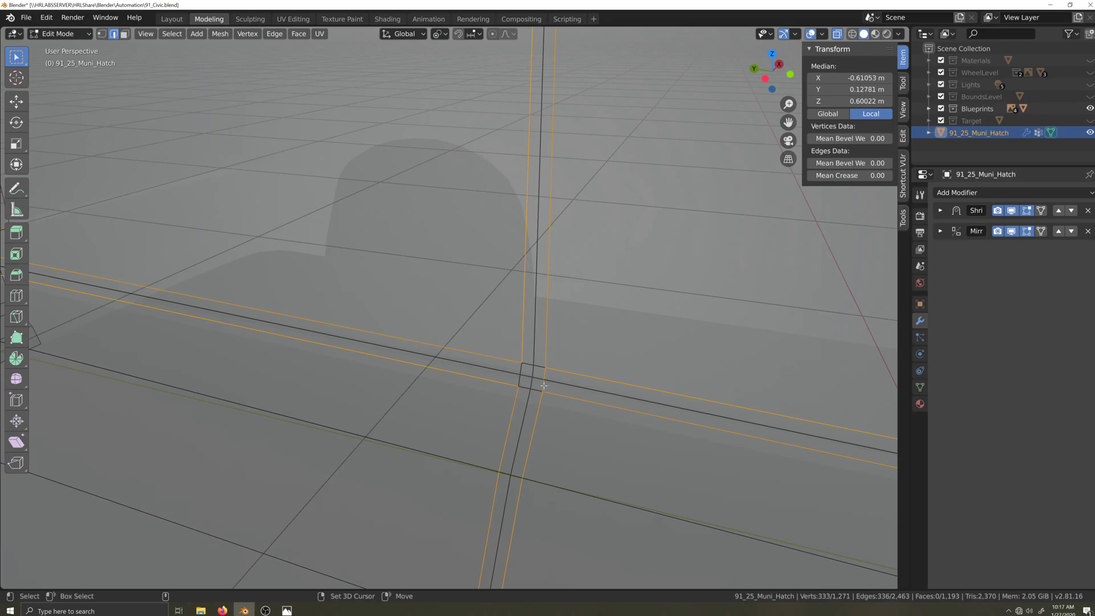
left_click(547, 386, "shift")
scroll(728, 515, "down", 5)
scroll(479, 383, "up", 5)
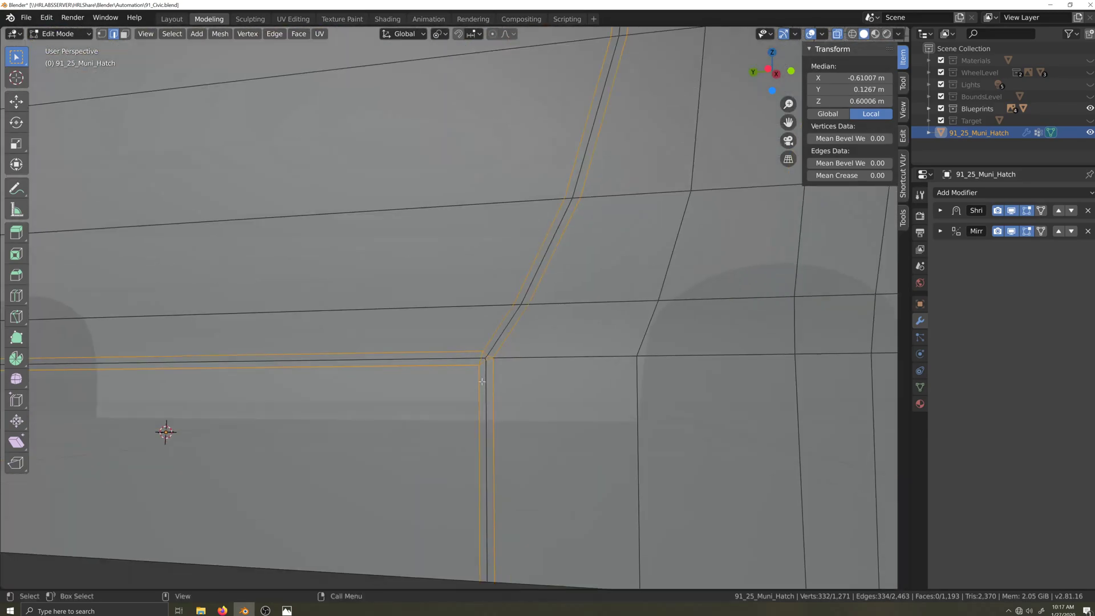
left_click(490, 358, "shift")
left_click(484, 353, "shift")
Deselect the short crossing edges inside the bevels at the following T-shaped seam junctions on the body.
scroll(484, 353, "down", 6)
middle_click_drag(484, 353, 533, 300)
scroll(447, 342, "up", 4)
scroll(533, 300, "up", 3)
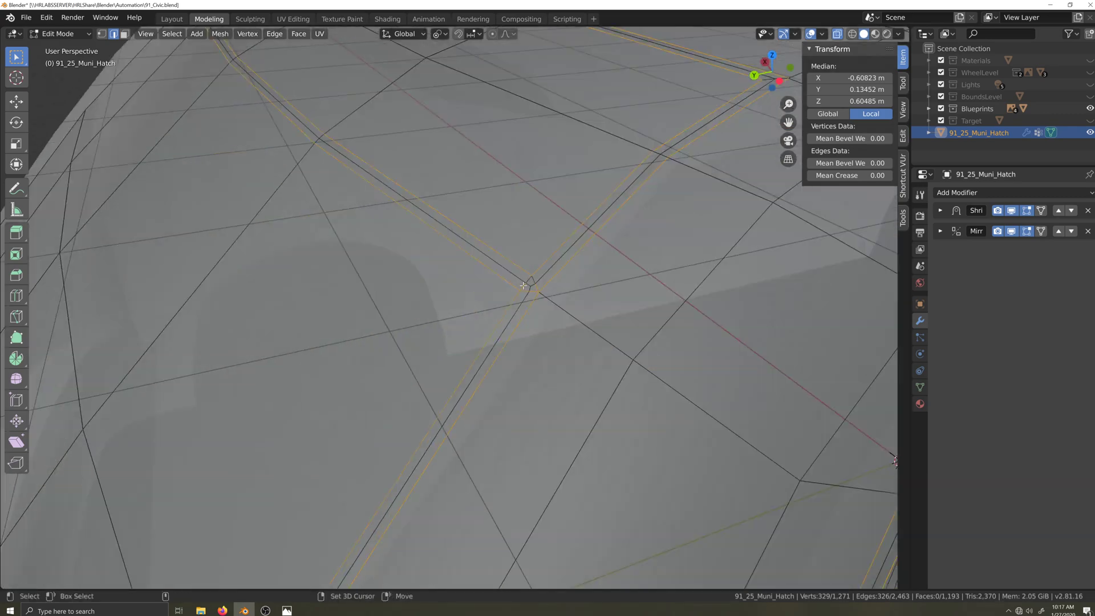
scroll(526, 371, "down", 3)
middle_click_drag(526, 371, 556, 340)
left_click(459, 358, "shift")
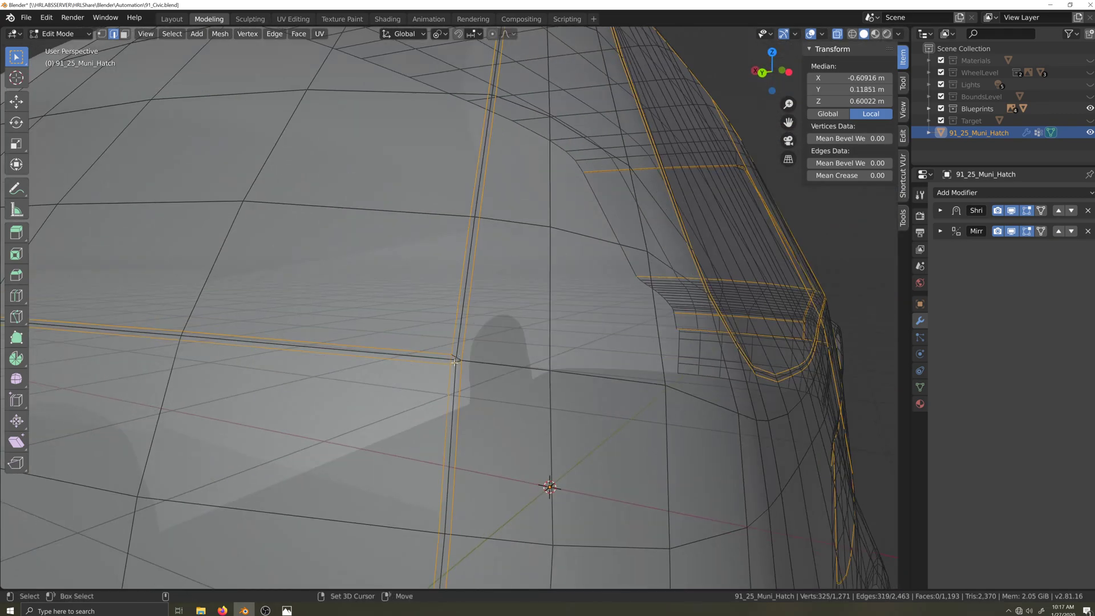
left_click(454, 366, "shift")
Deselect the short crossing edges where the vertical body seam meets the lower horizontal seam.
scroll(454, 365, "down", 4)
middle_click_drag(454, 366, 449, 319, "shift")
scroll(449, 376, "up", 5)
scroll(555, 399, "down", 1)
left_click(587, 383, "shift")
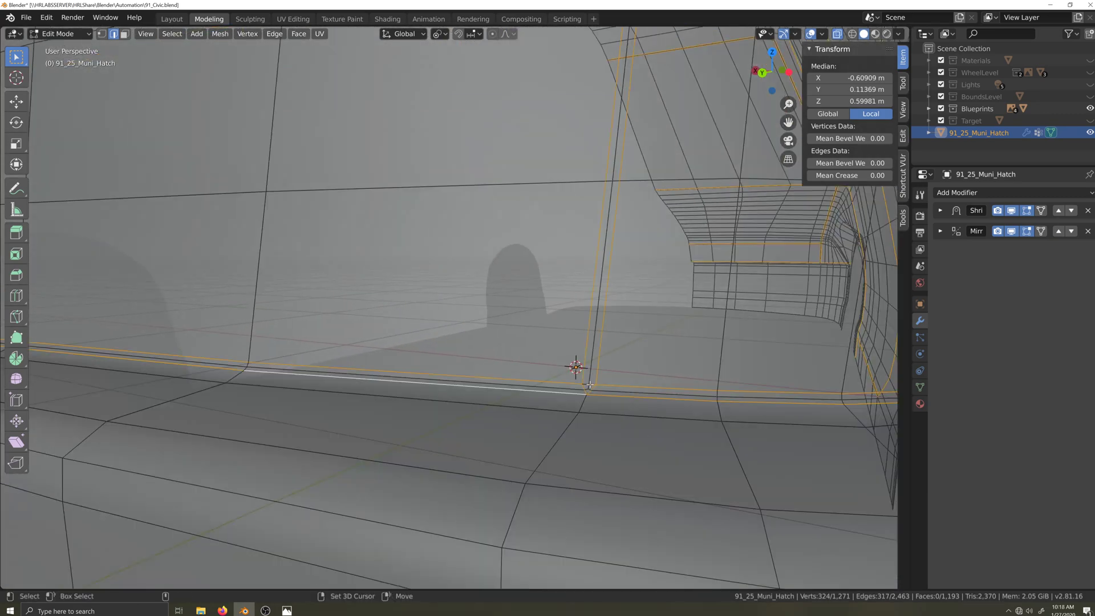
left_click(586, 391, "shift")
Mark all selected seam border edges as sharp.
scroll(585, 391, "down", 5)
middle_click_drag(585, 391, 449, 481)
scroll(480, 476, "up", 4)
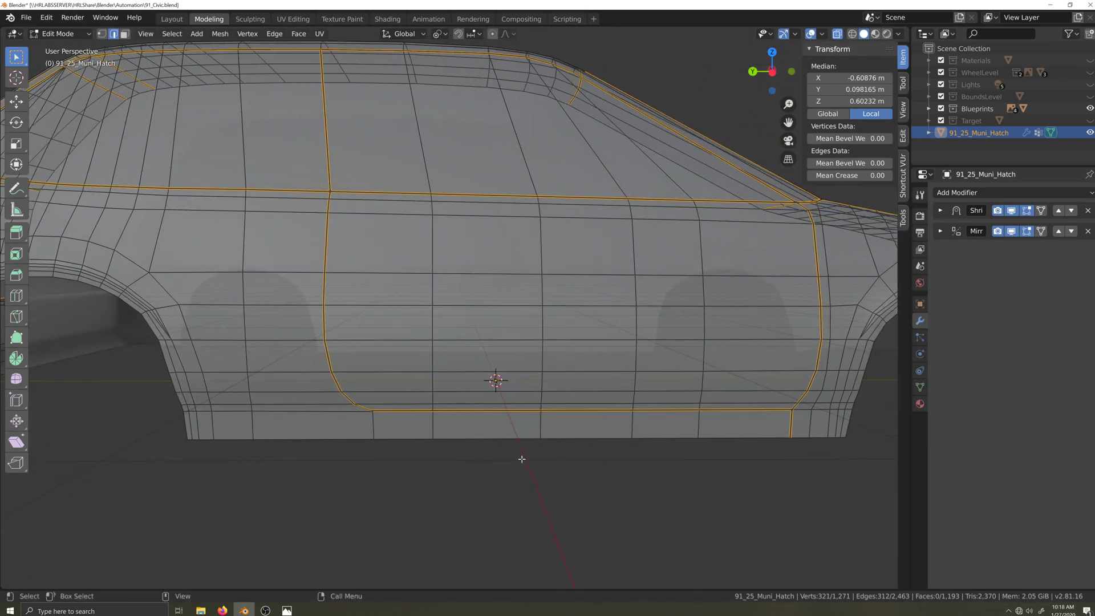
key("q")
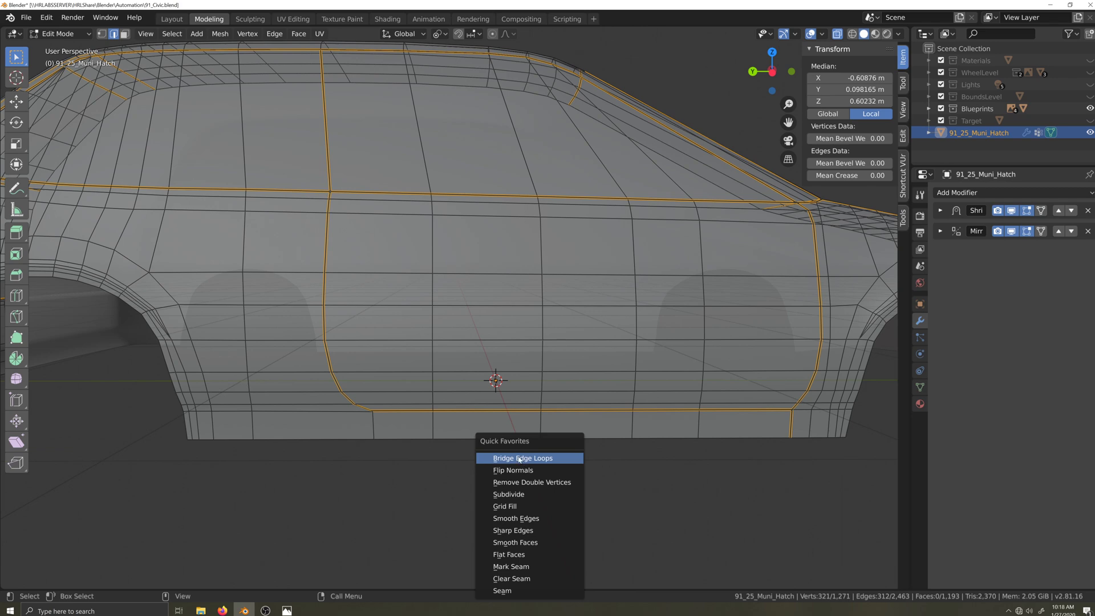
left_click(529, 530)
middle_click_drag(596, 486, 574, 508)
In vertex mode, select the lower middle vertex of the door pillar and beltline seam crossing and show the tool settings with Auto Merge.
key("1")
middle_click_drag(325, 359, 430, 402, "shift")
scroll(428, 407, "up", 3)
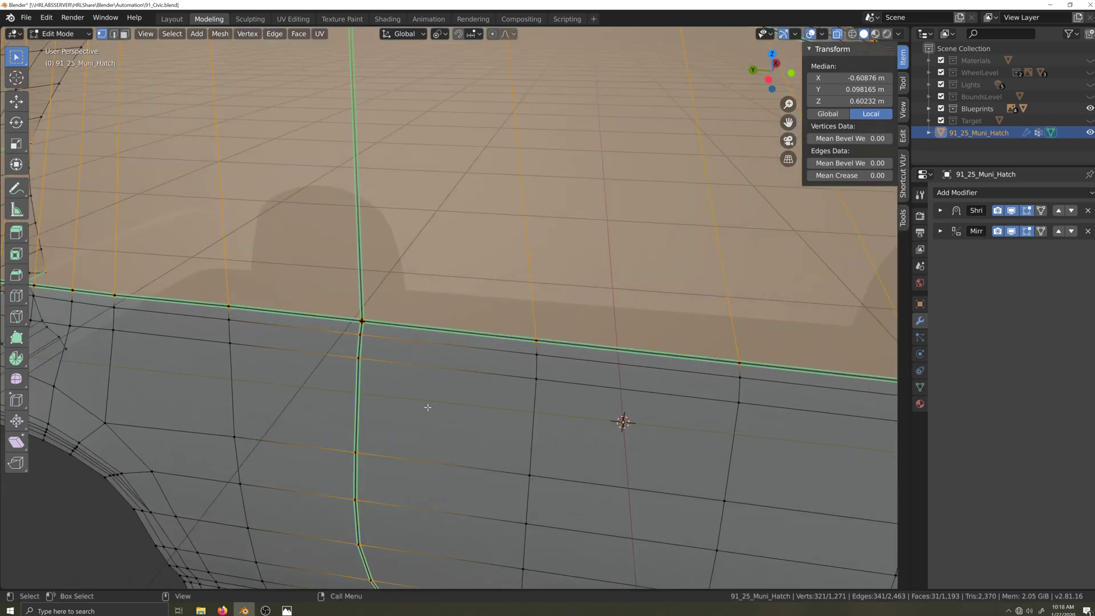
left_click(362, 322)
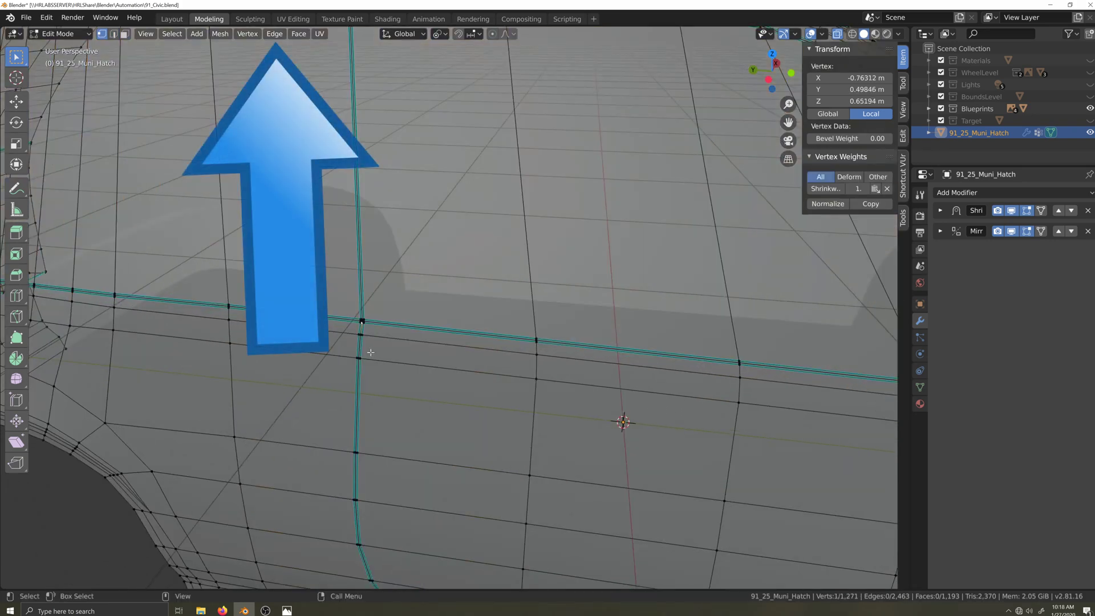
key("KP_Decimal")
scroll(368, 349, "down", 14)
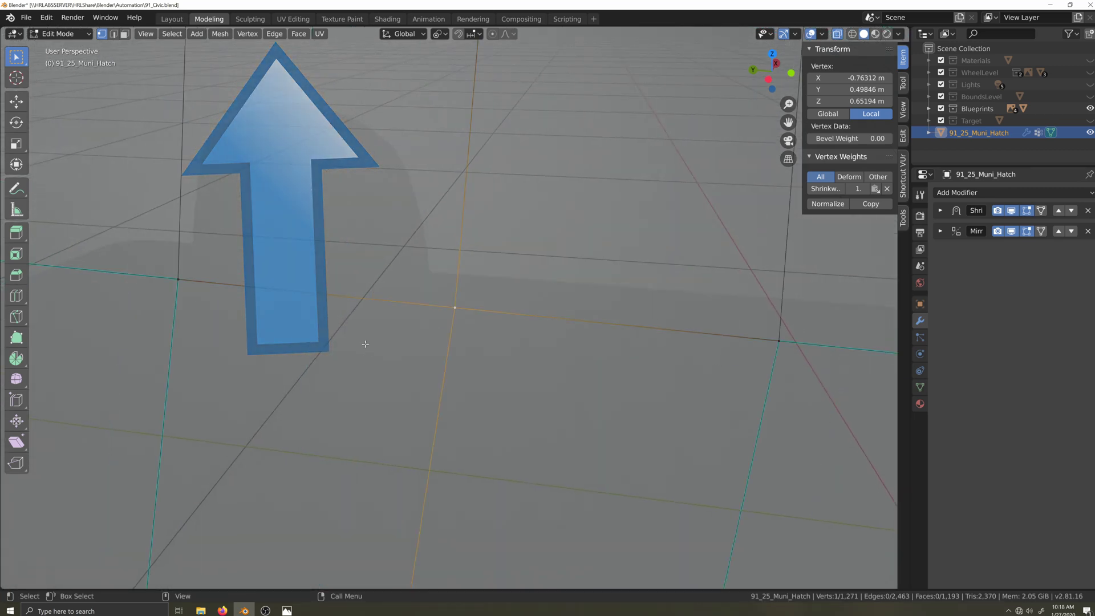
left_click(920, 194)
scroll(448, 274, "up", 2)
middle_click_drag(446, 274, 462, 273)
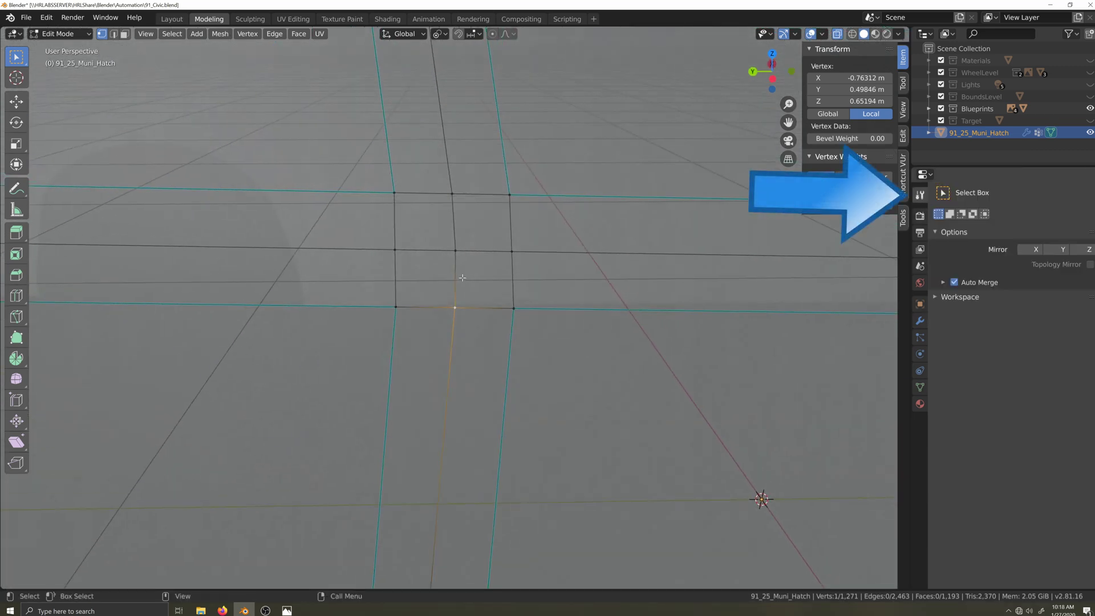
Vertex-slide the four middle vertices around the door pillar and beltline crossing onto its centre vertex so they merge.
key("shift+v")
left_click(445, 254)
left_click(384, 251)
key("shift+v")
left_click(655, 266)
left_click(455, 193)
key("shift+v")
left_click(461, 317)
left_click(511, 251)
key("shift+v")
left_click(442, 297)
scroll(559, 395, "down", 4)
scroll(504, 230, "down", 8)
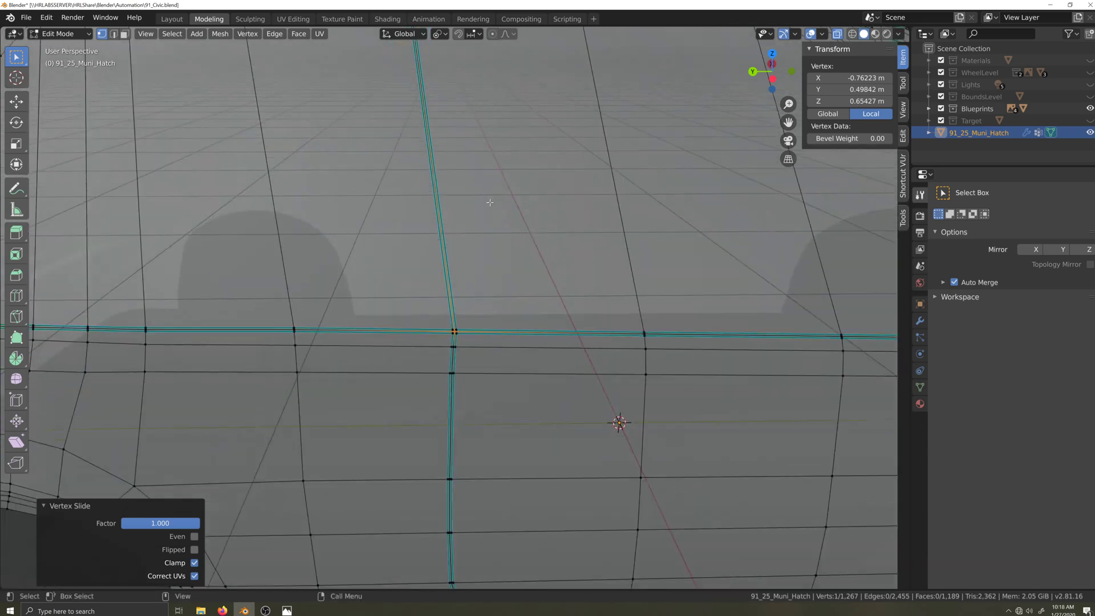
Slide the middle vertices into the centre vertex of the junction at the top of the door pillar seam.
middle_click_drag(471, 155, 486, 330, "shift")
scroll(486, 330, "up", 9)
middle_click_drag(447, 245, 597, 510, "shift")
scroll(527, 384, "up", 3)
left_click(527, 385)
key("g")
key("g")
left_click(484, 382)
key("g")
key("g")
left_click(523, 380)
left_click(525, 381)
key("g")
key("g")
left_click(536, 399)
Merge the middle vertices into the centre of the seam junction at the side window's lower front corner using Vertex Slide.
scroll(563, 434, "down", 12)
scroll(557, 429, "up", 3)
middle_click_drag(564, 434, 479, 294)
left_click(664, 157)
scroll(455, 308, "up", 5)
left_click(402, 306)
key("g")
key("g")
left_click(485, 318)
left_click(406, 262)
key("g")
key("g")
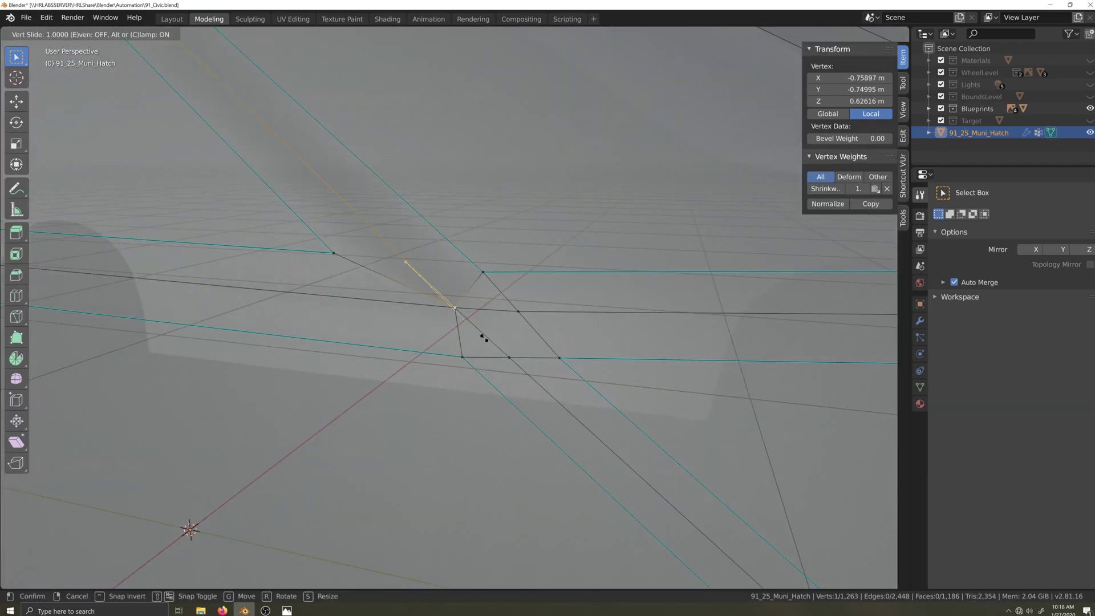
left_click(457, 310)
left_click(518, 312)
Slide the middle vertices of the adjacent seam junction along their edges until they merge at its centre.
scroll(516, 359, "down", 8)
middle_click_drag(667, 406, 699, 339)
left_click(697, 341)
key("g")
key("g")
left_click(720, 355)
left_click(727, 352)
key("g")
key("g")
left_click(711, 358)
scroll(750, 386, "down", 8)
Merge the middle vertices at the upper end of the short front seam into that junction's centre with Vertex Slide.
middle_click_drag(736, 394, 493, 262)
left_click(407, 332)
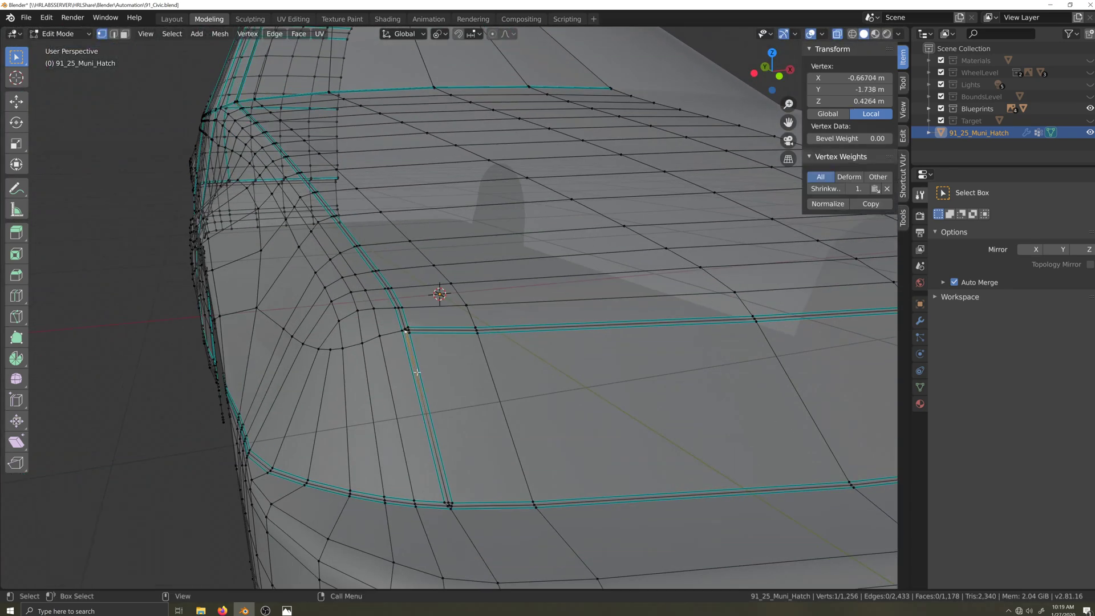
key("KP_Decimal")
scroll(376, 394, "down", 2)
key("g")
key("g")
left_click(418, 234)
key("g")
key("g")
left_click(539, 257)
key("g")
key("g")
left_click(473, 297)
key("g")
key("g")
left_click(473, 352)
scroll(472, 359, "down", 8)
Slide the middle vertices into the centre at the lower end of the short front seam, where it meets the lower horizontal seam.
left_click(470, 372)
key("KP_Decimal")
scroll(469, 371, "down", 6)
middle_click_drag(485, 359, 489, 364)
key("g")
key("g")
left_click(530, 359)
key("g")
key("g")
left_click(639, 361)
key("g")
key("g")
left_click(609, 360)
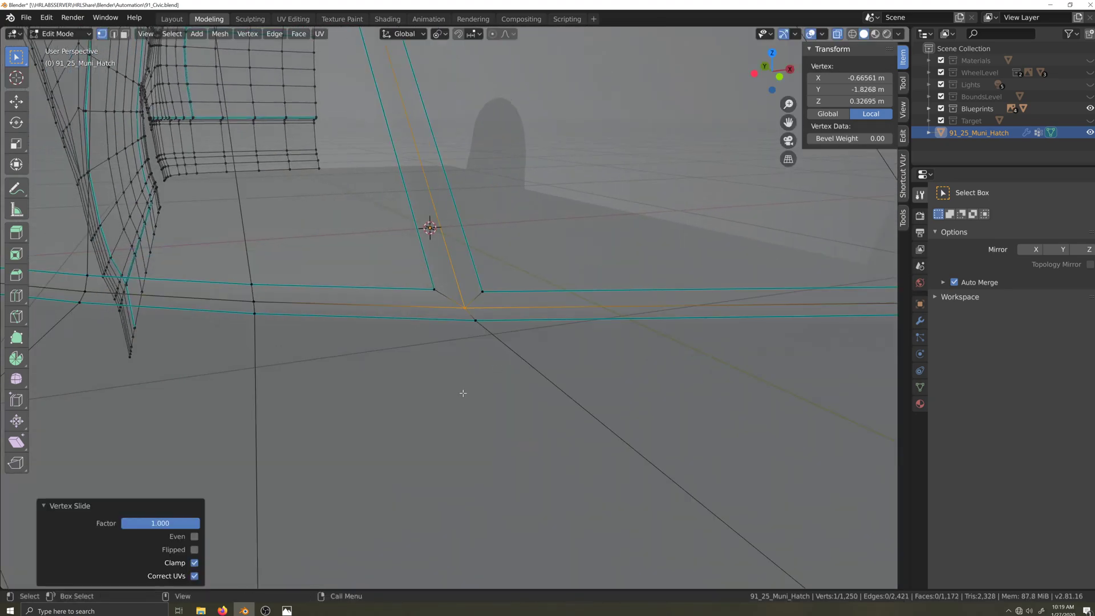
Merge the middle vertices at the door's lower front corner junction and slide the merged vertex toward the sill seam corner.
scroll(468, 264, "down", 4)
scroll(468, 264, "up", 6)
middle_click_drag(468, 264, 476, 123, "shift")
left_click(431, 372)
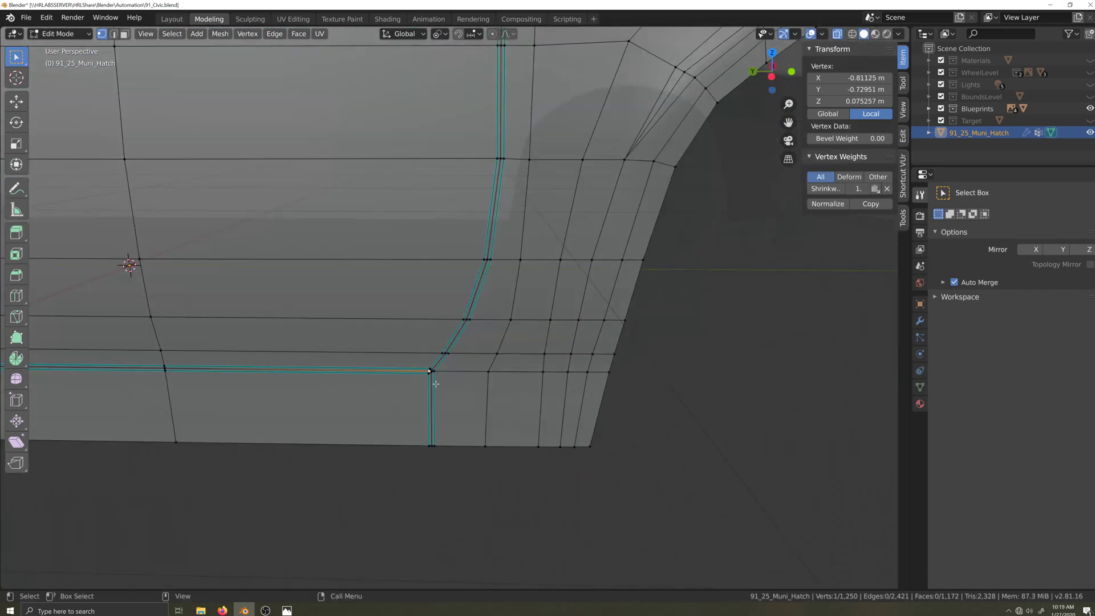
key("KP_Decimal")
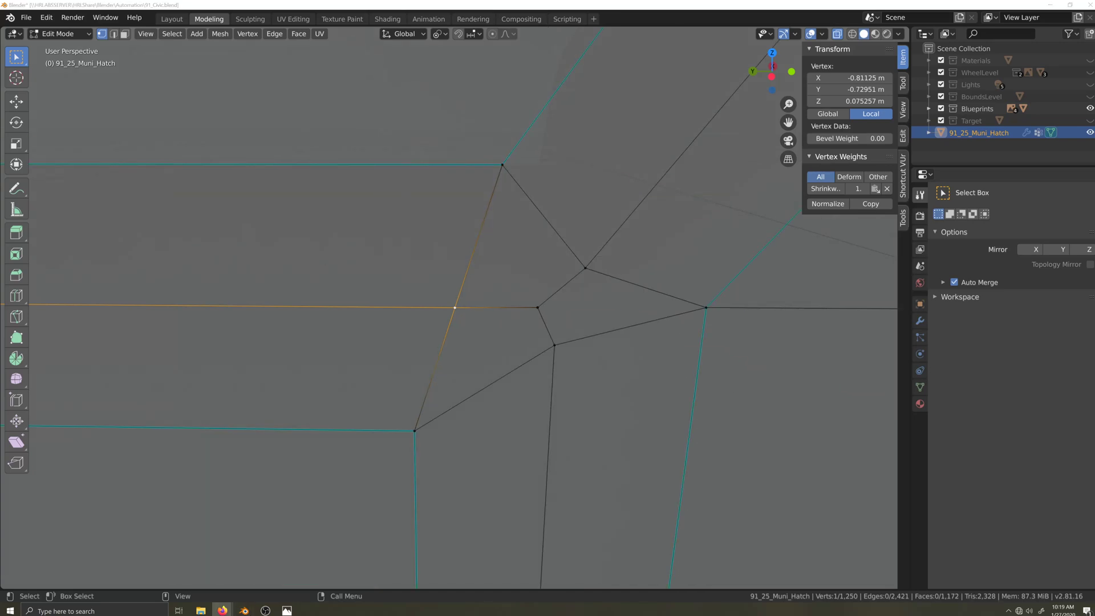
key("shift+v")
left_click(593, 325)
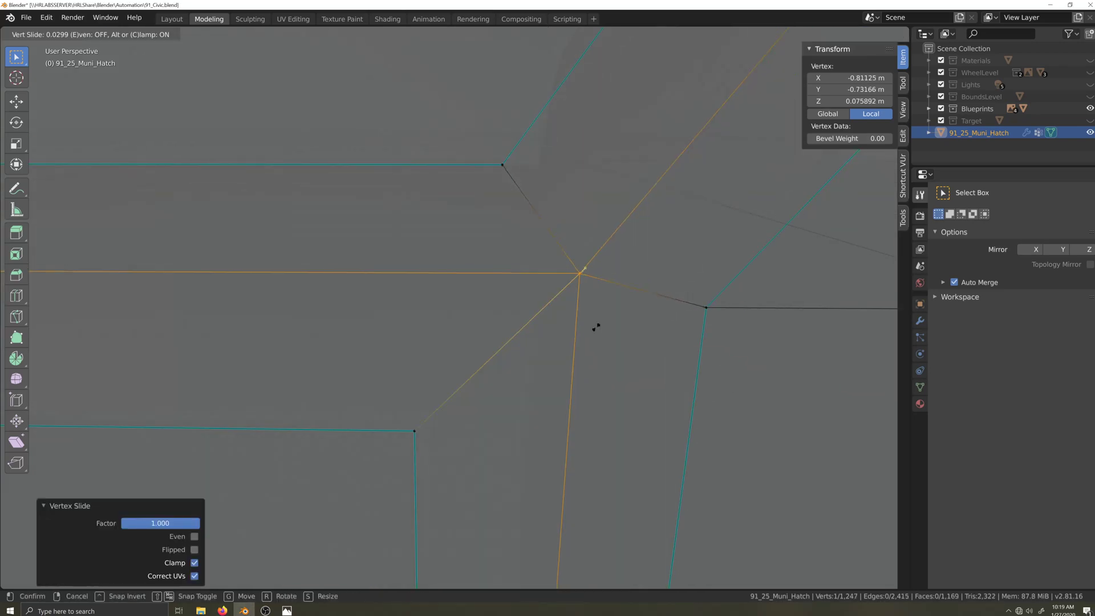
left_click(587, 347)
Fine-tune the lower door seam junction by sliding its vertices and check the body in Object Mode.
scroll(570, 359, "down", 4)
scroll(614, 346, "up", 4)
scroll(713, 346, "up", 3)
middle_click_drag(713, 346, 596, 354, "shift")
left_click(596, 342)
left_click(572, 353)
left_click(596, 317)
key("shift+v")
left_click(598, 316)
key("shift+v")
left_click(593, 320)
scroll(461, 306, "down", 5)
key("Tab")
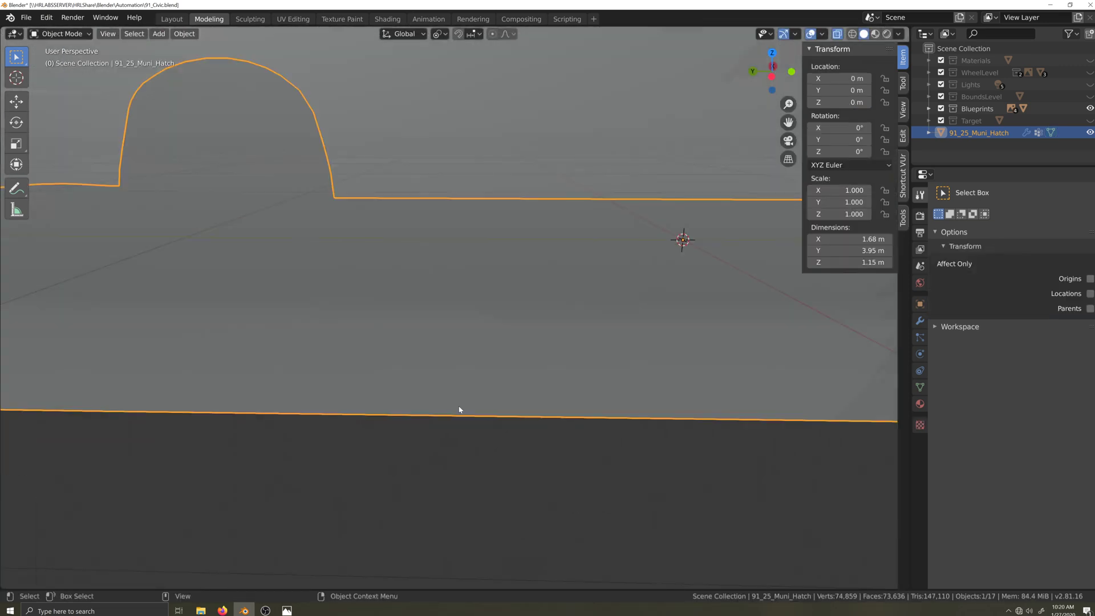
In Edit Mode, rotate the row of three seam vertices on the curve of the door's lower rear corner.
key("Tab")
scroll(527, 308, "up", 5)
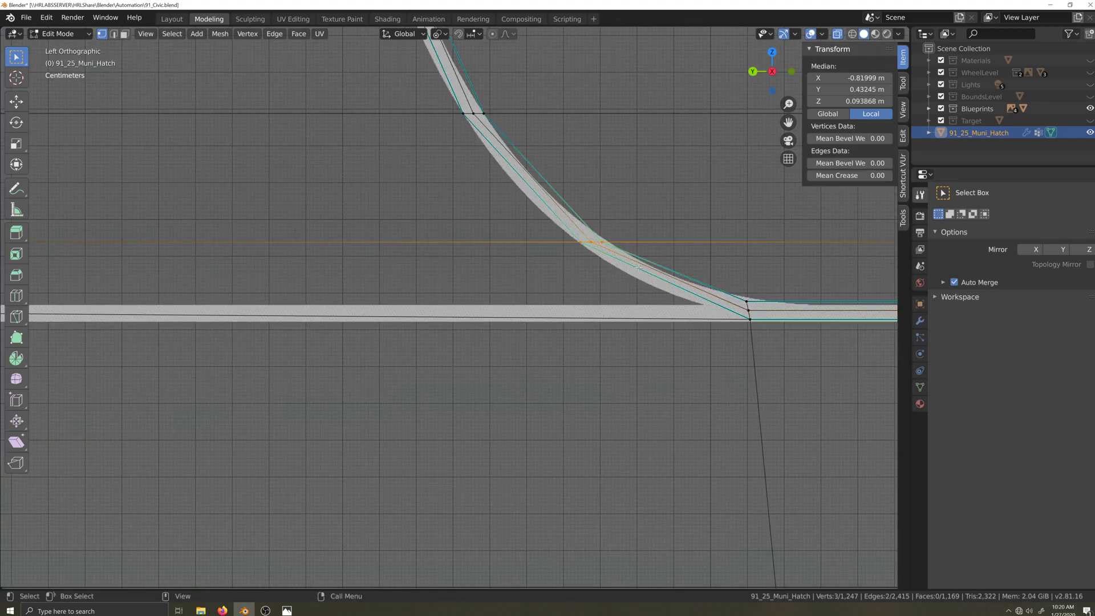
key("r")
left_click(669, 241)
Slide the middle vertices into the centre where the rear hatch's side seam meets the horizontal seam below the roof.
scroll(553, 320, "down", 6)
middle_click_drag(553, 320, 434, 399)
scroll(434, 399, "up", 5)
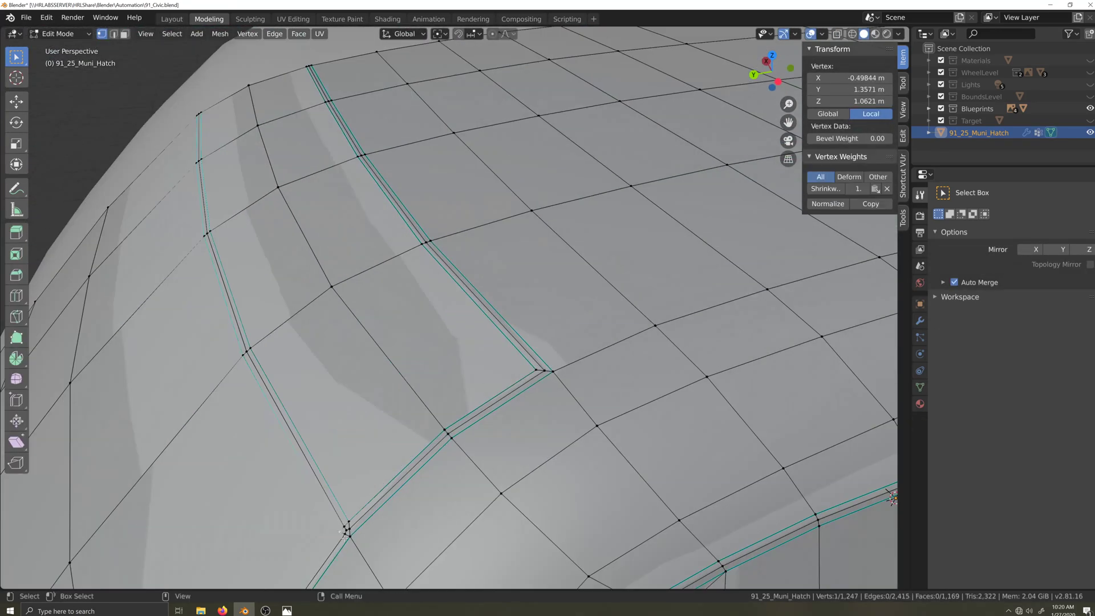
left_click(347, 528)
key("KP_Decimal")
middle_click_drag(365, 342, 447, 317)
key("alt+z")
key("shift+v")
left_click(470, 311)
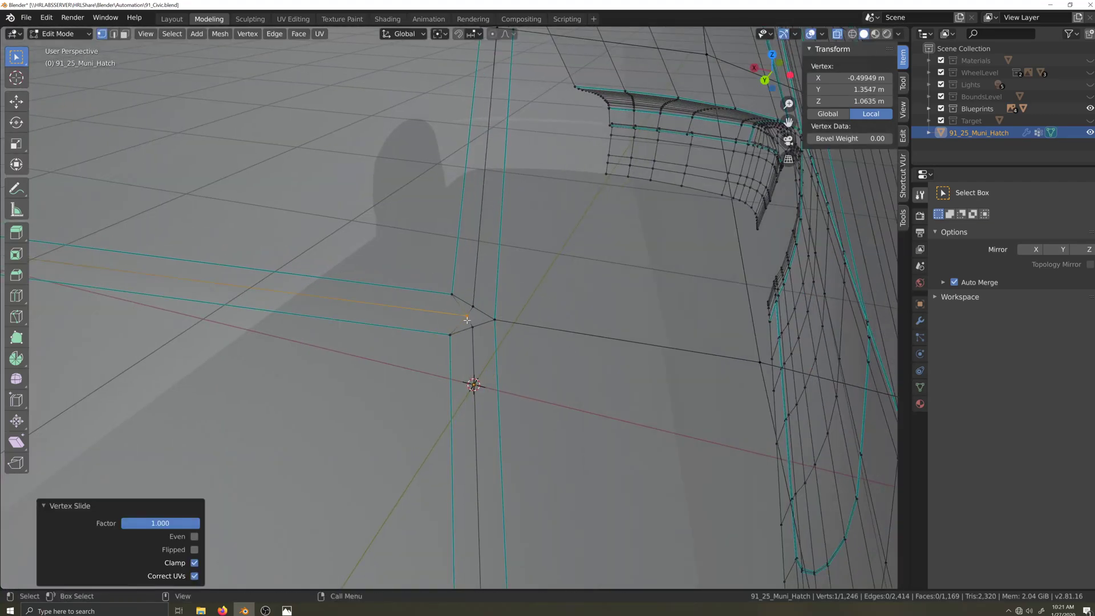
right_click(471, 348)
left_click(472, 307)
key("shift+v")
left_click(529, 394)
Slide the remaining middle vertices of this upper hatch seam junction together so they merge.
middle_click_drag(530, 393, 441, 363)
left_click(437, 359)
key("shift+v")
left_click(498, 391)
left_click(460, 348)
key("shift+v")
left_click(462, 381)
left_click(460, 374)
Slide and merge the middle vertices where the hatch's side seam meets the seam above the rear bumper.
scroll(447, 471, "down", 12)
left_click(439, 551)
middle_click_drag(439, 551, 356, 445, "shift")
scroll(356, 445, "up", 12)
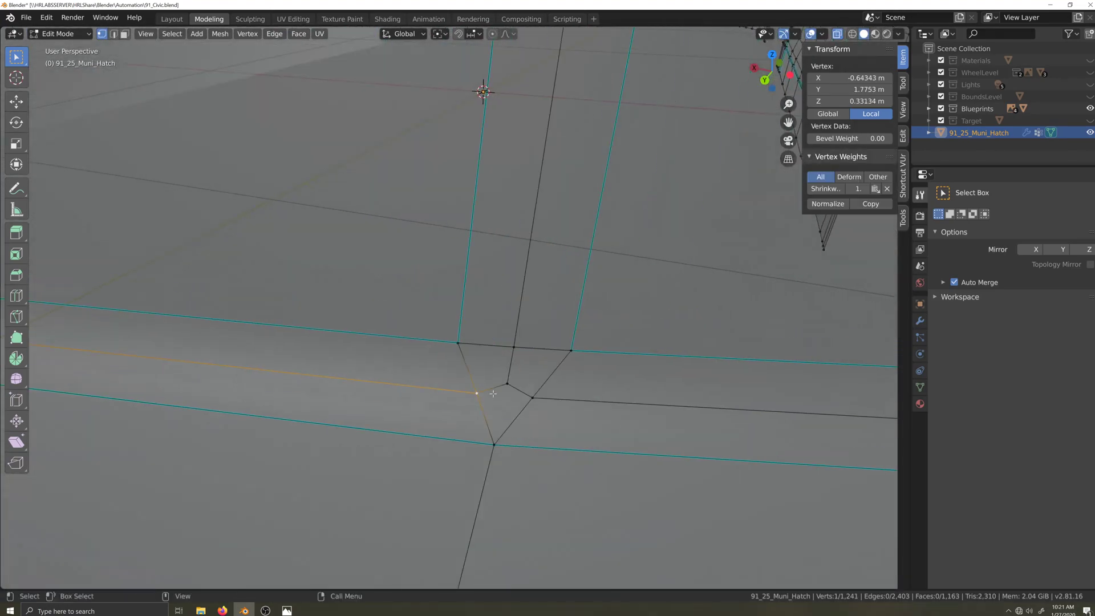
left_click(513, 349)
key("shift+v")
left_click(519, 393)
key("shift+v")
left_click(493, 445)
left_click(496, 455)
scroll(502, 450, "down", 6)
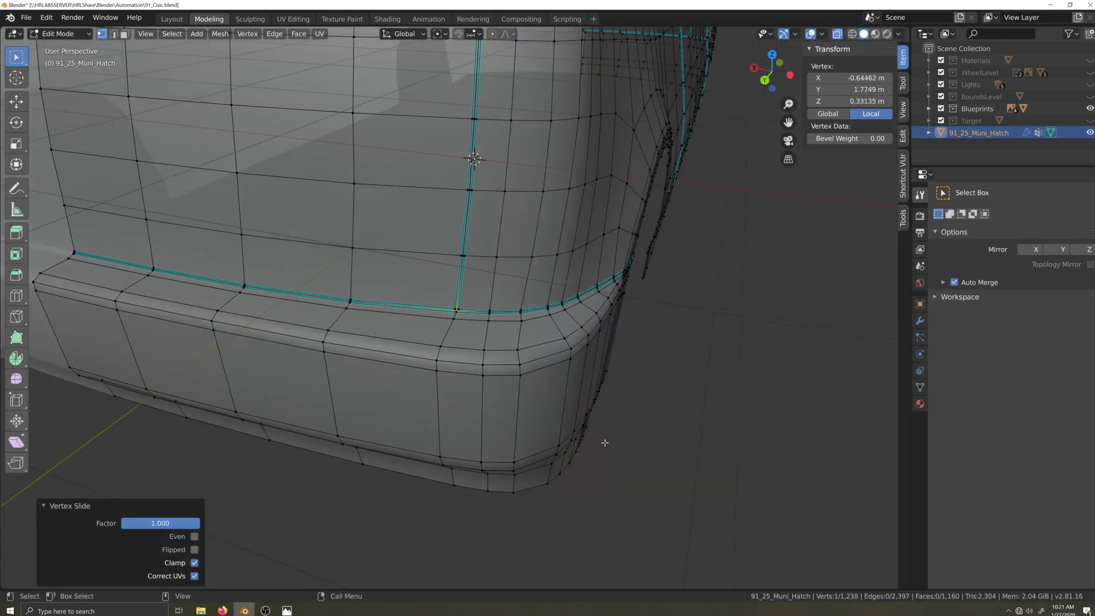
Inspect the roof corner seam's shading in Object Mode with the wireframe overlay and MatCap lighting.
scroll(531, 453, "up", 6)
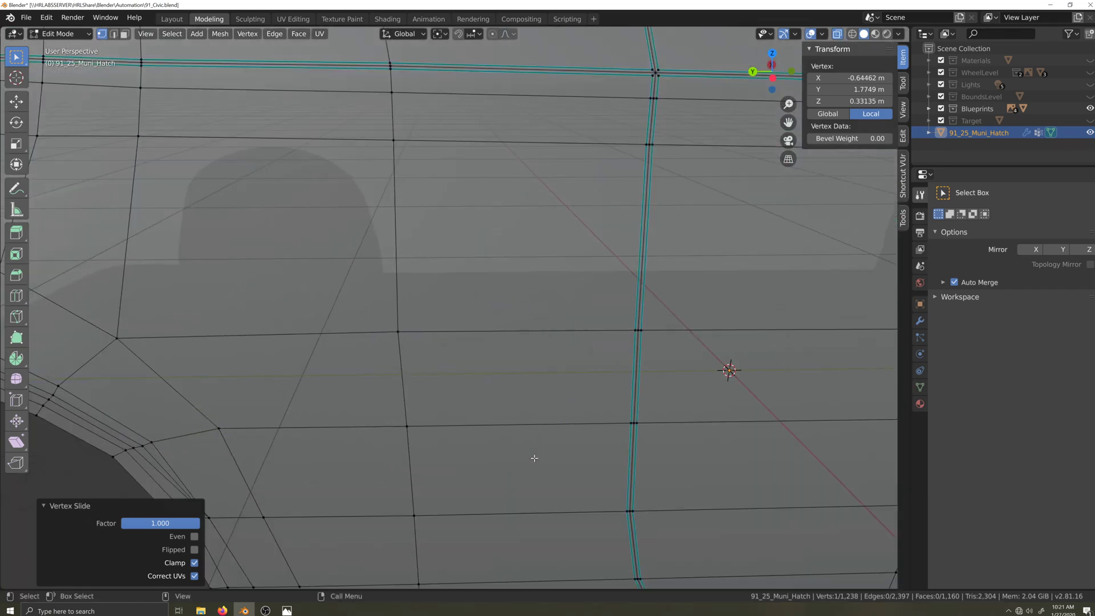
middle_click_drag(710, 541, 545, 329, "shift")
key("Tab")
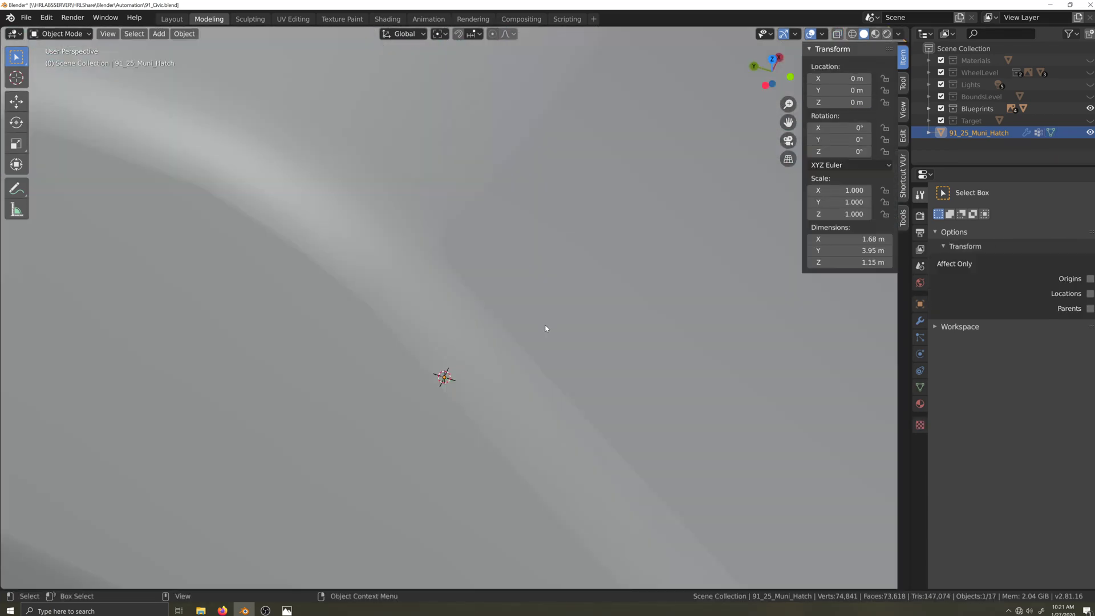
left_click(821, 34)
left_click(750, 236)
left_click(899, 33)
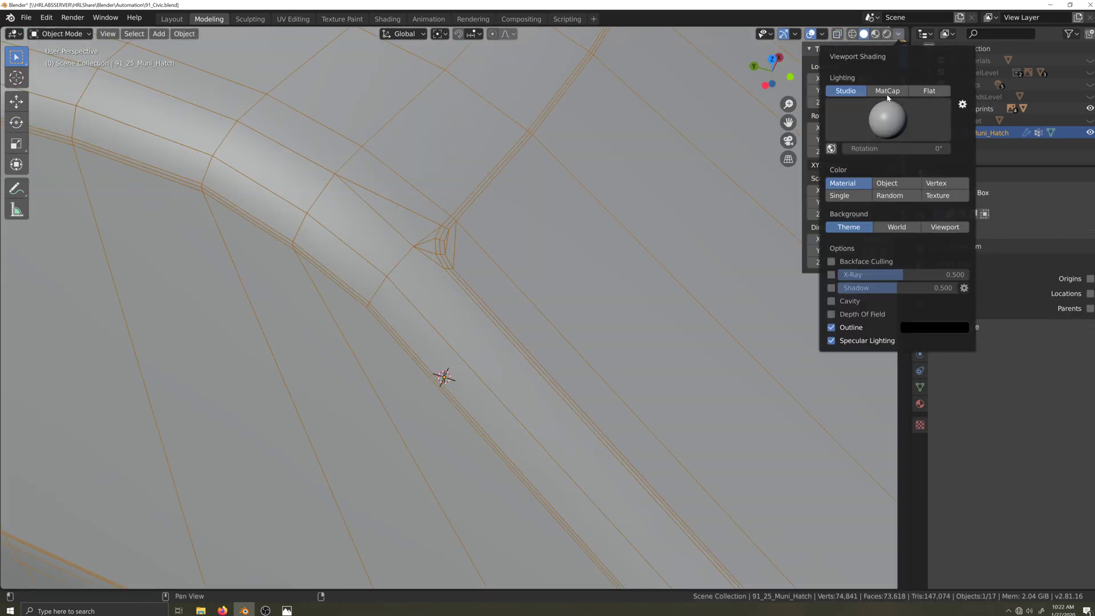
left_click(887, 90)
mouse_move(569, 327)
middle_mouse_down()
mouse_move(567, 280)
mouse_move(576, 282)
mouse_move(538, 289)
mouse_move(604, 255)
mouse_move(591, 225)
middle_mouse_up()
Turn off the wireframe overlay, set the viewport lighting back to Studio and return to Edit Mode.
left_click(822, 34)
left_click(751, 235)
key("Tab")
left_click(899, 34)
left_click(843, 91)
key("Tab")
key("Tab")
Bevel the three vertices' edges at the upper hatch seam corner with 3 segments and a width of about 0.0147 m.
scroll(591, 224, "down", 5)
scroll(525, 248, "up", 4)
middle_click_drag(468, 274, 645, 249)
scroll(455, 368, "up", 2)
left_click_drag(514, 227, 482, 261)
scroll(471, 292, "up", 3)
middle_click_drag(611, 166, 513, 302, "shift")
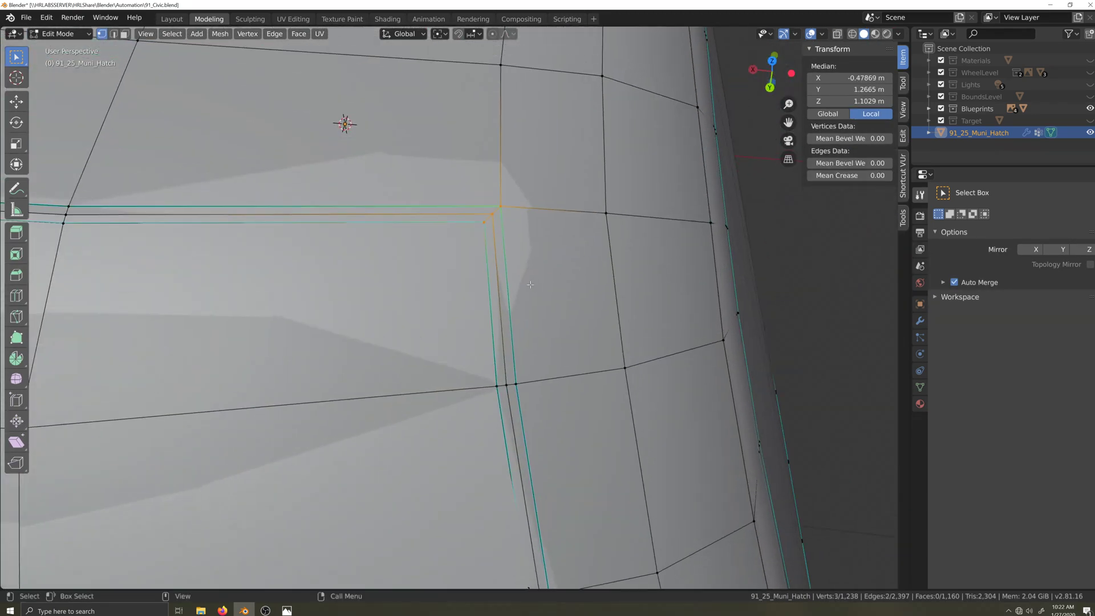
key("ctrl+b")
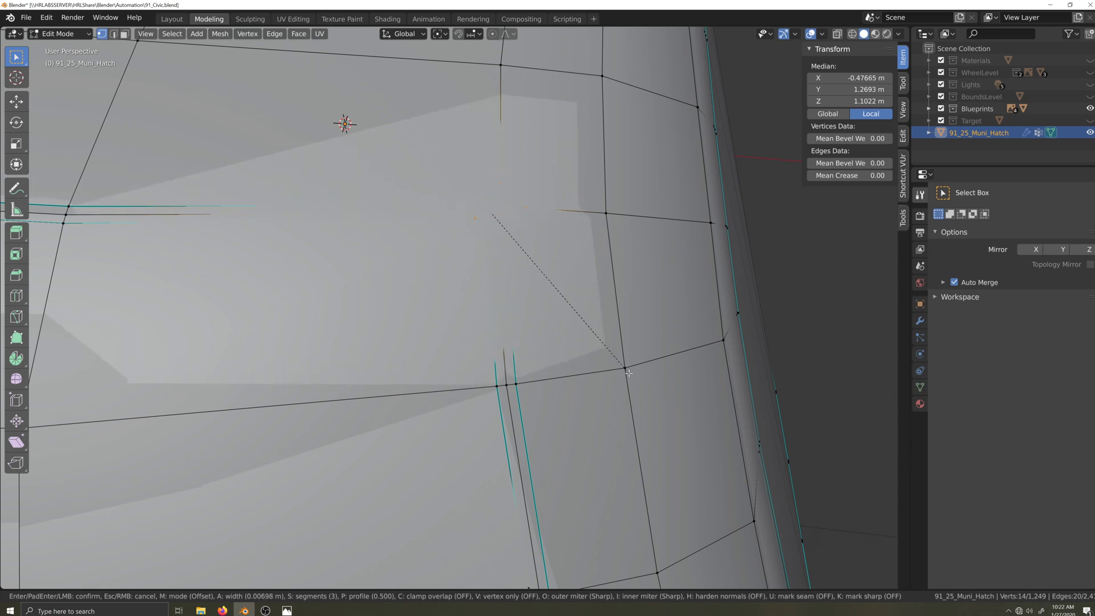
left_click(734, 468)
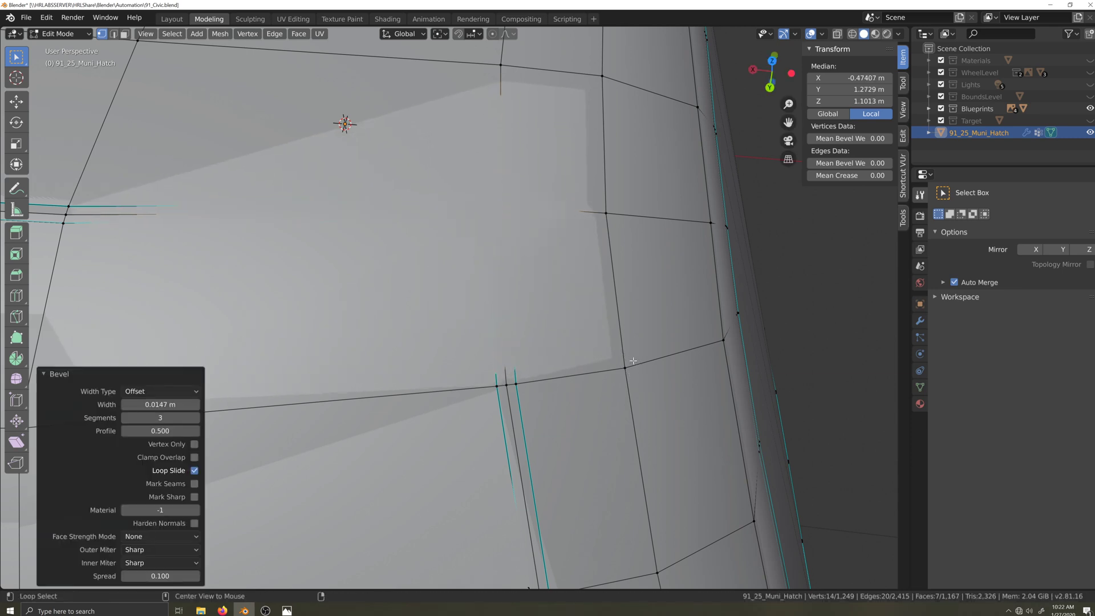
Connect the inner border vertices of the rounded hatch corner with two new edges in X-ray view.
key("alt+z")
middle_click_drag(621, 335, 646, 385, "shift")
left_click(474, 390)
scroll(501, 416, "down", 2)
left_click(522, 449, "shift")
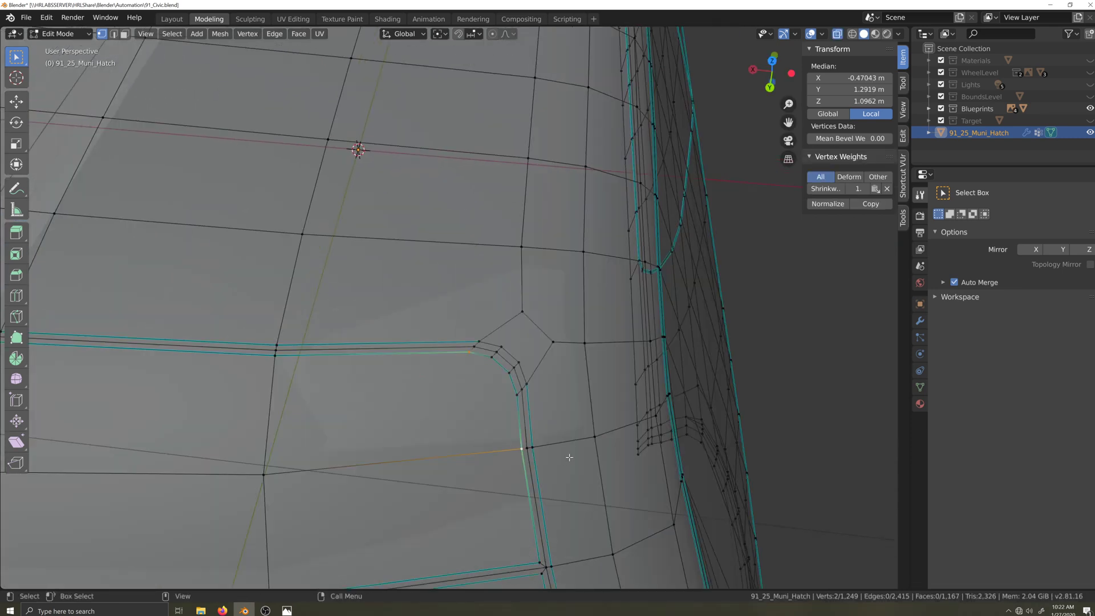
key("j")
left_click(510, 397)
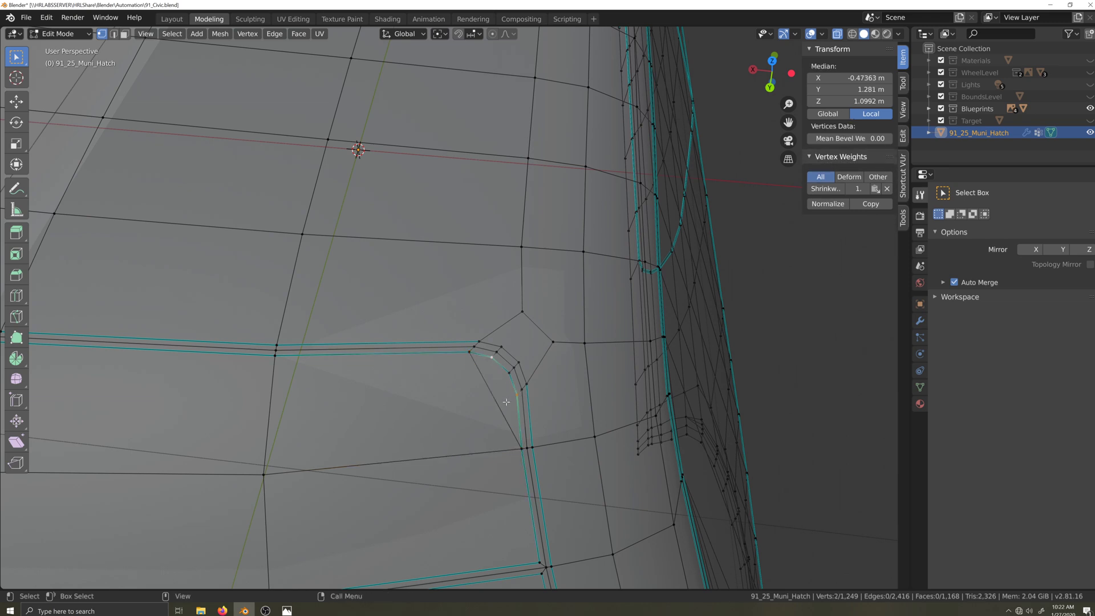
key("j")
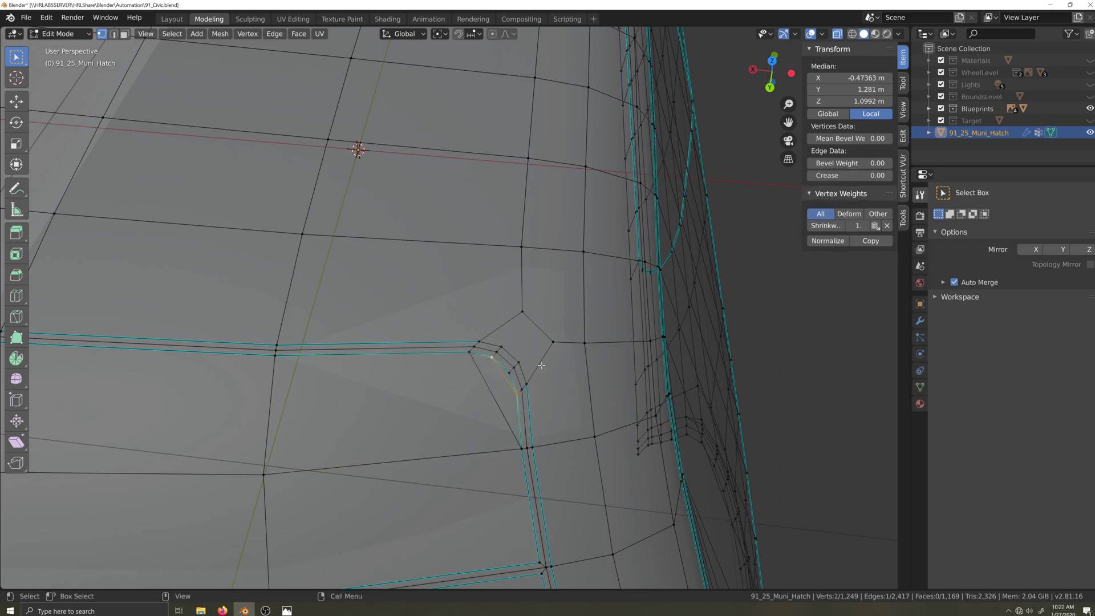
Slide the two stray outer vertices beside the rounded hatch corner onto neighbouring grid vertices.
left_click(522, 313)
key("shift+v")
left_click(542, 323)
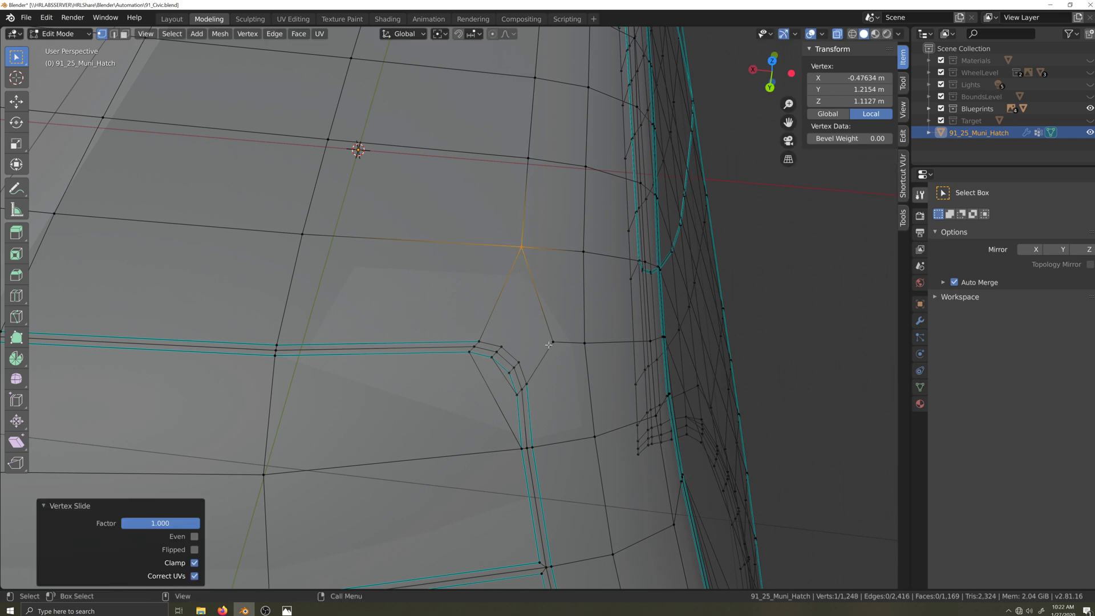
key("shift+v")
left_click(553, 343)
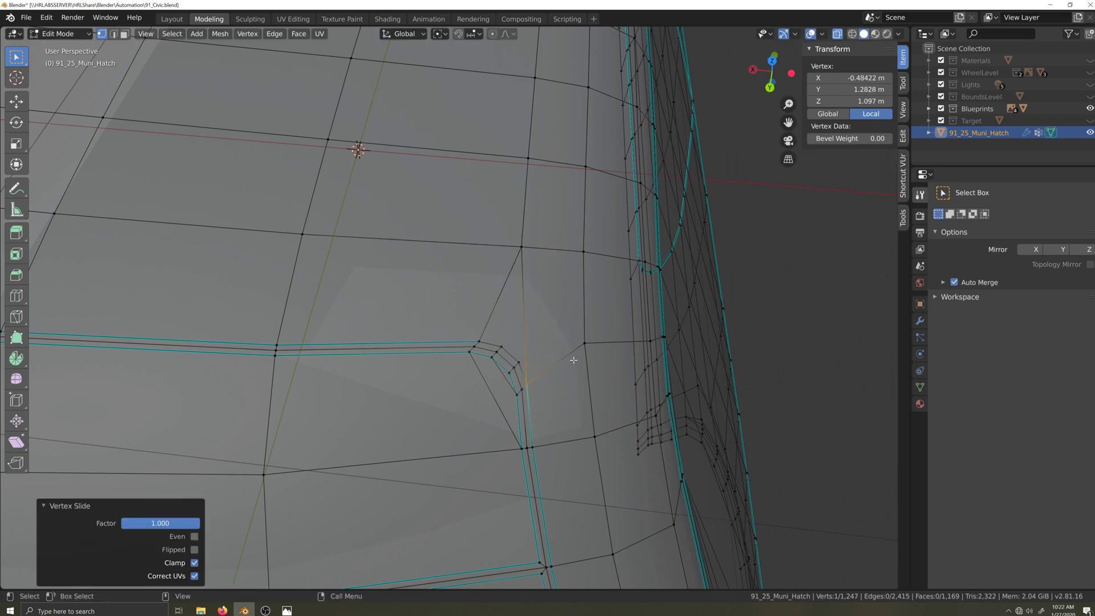
key("ctrl+z")
key("shift+v")
left_click(541, 398)
Undo the last edge changes and slide the crossing vertex outside the rounded corner onto the seam's outer border.
left_click(582, 337)
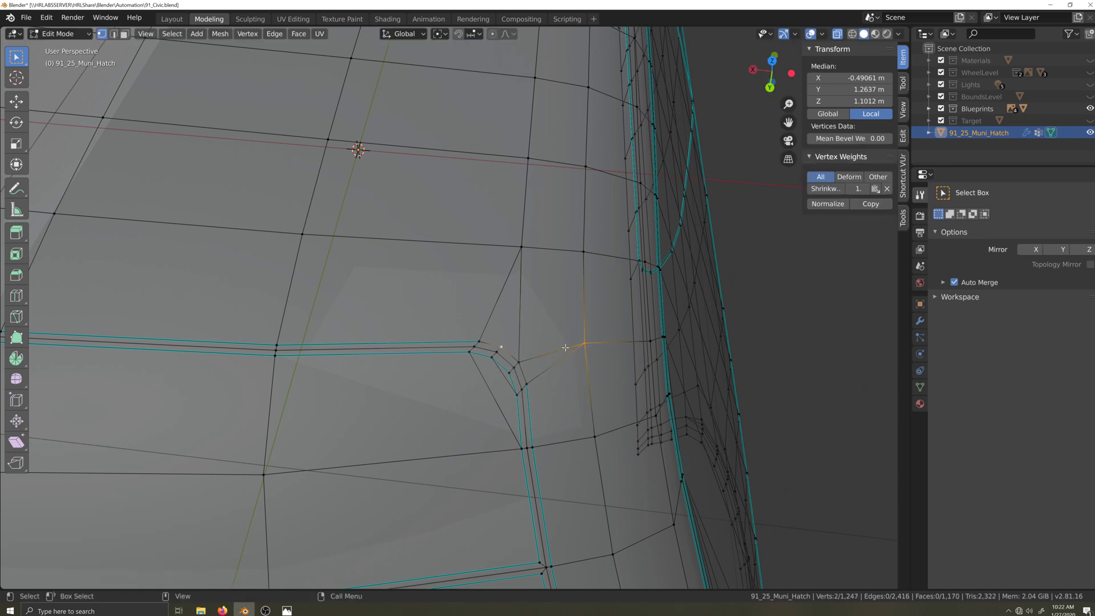
key("ctrl+z")
key("ctrl+z")
key("ctrl+z")
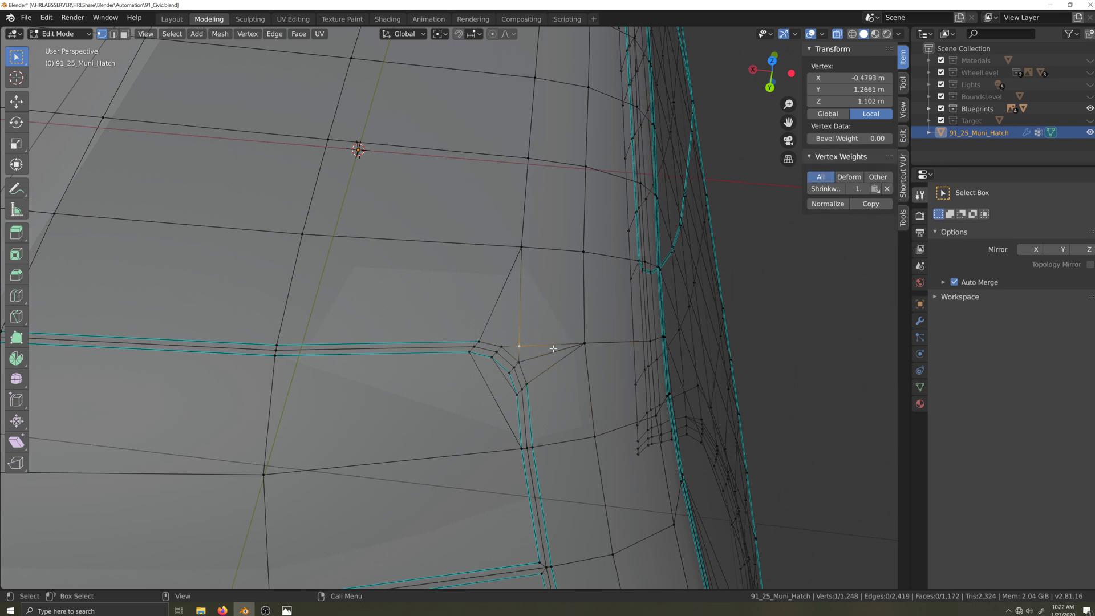
left_click(510, 351)
scroll(518, 403, "up", 2)
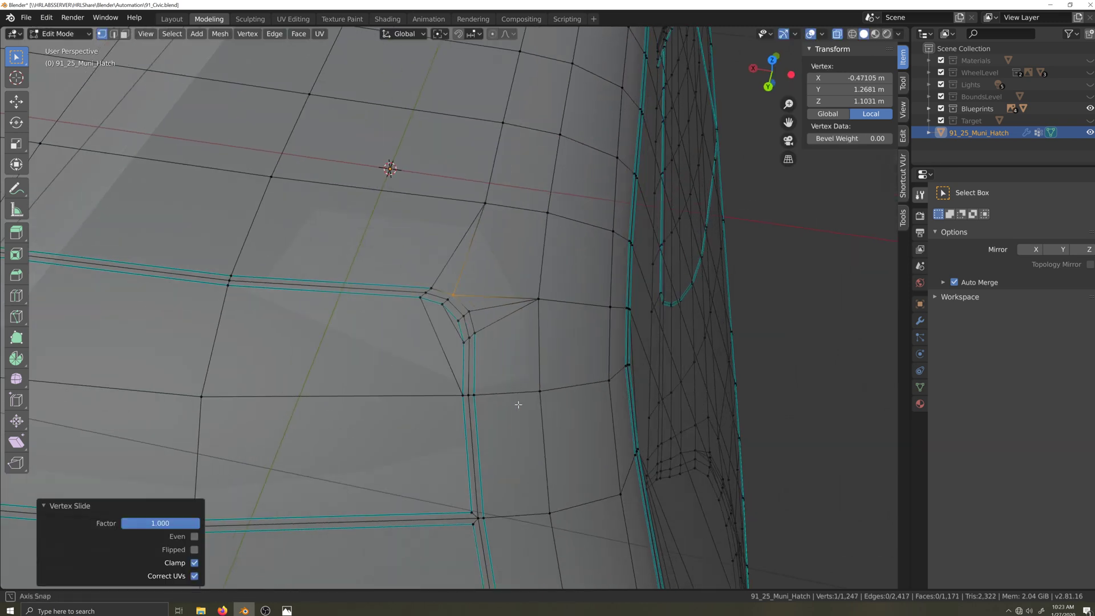
scroll(516, 367, "up", 3)
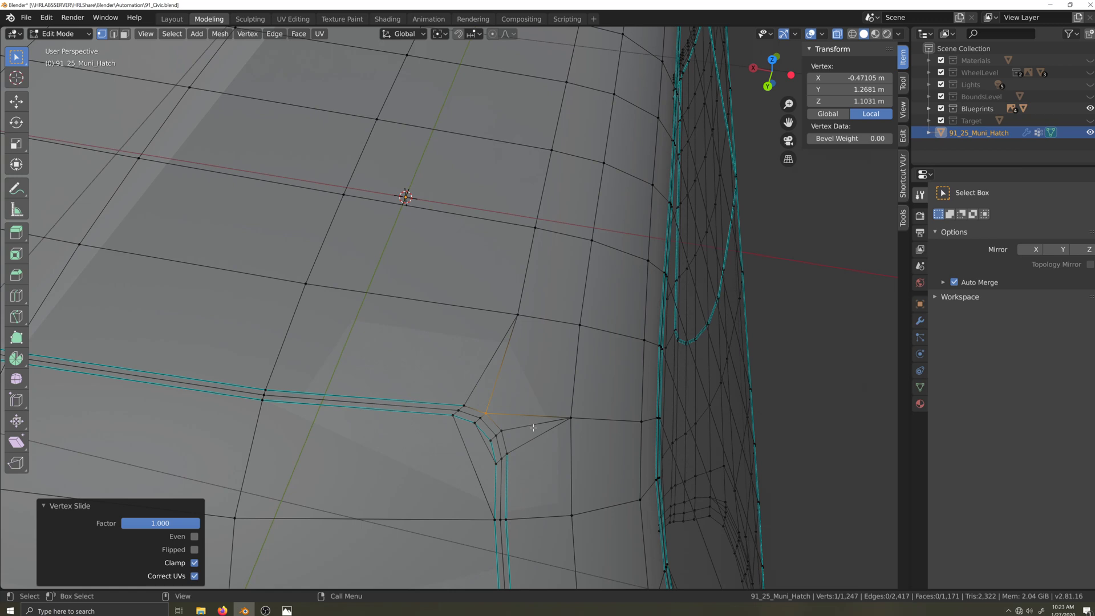
Select the rounded corner's seam vertices and raise them about 0.0008 m along the global Z axis.
left_click(469, 401, "shift")
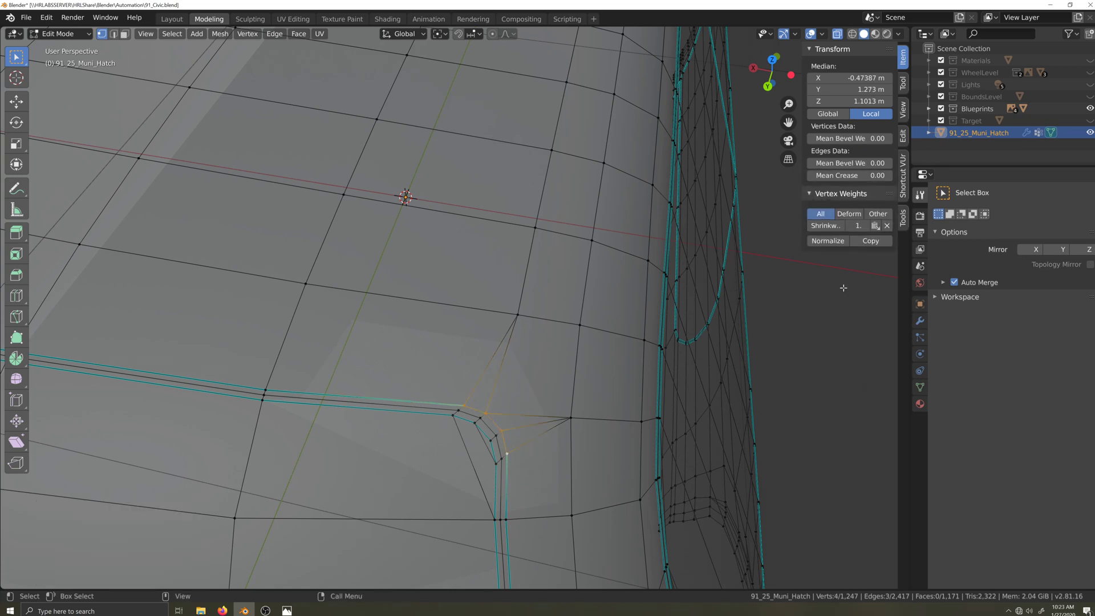
key("g")
key("z")
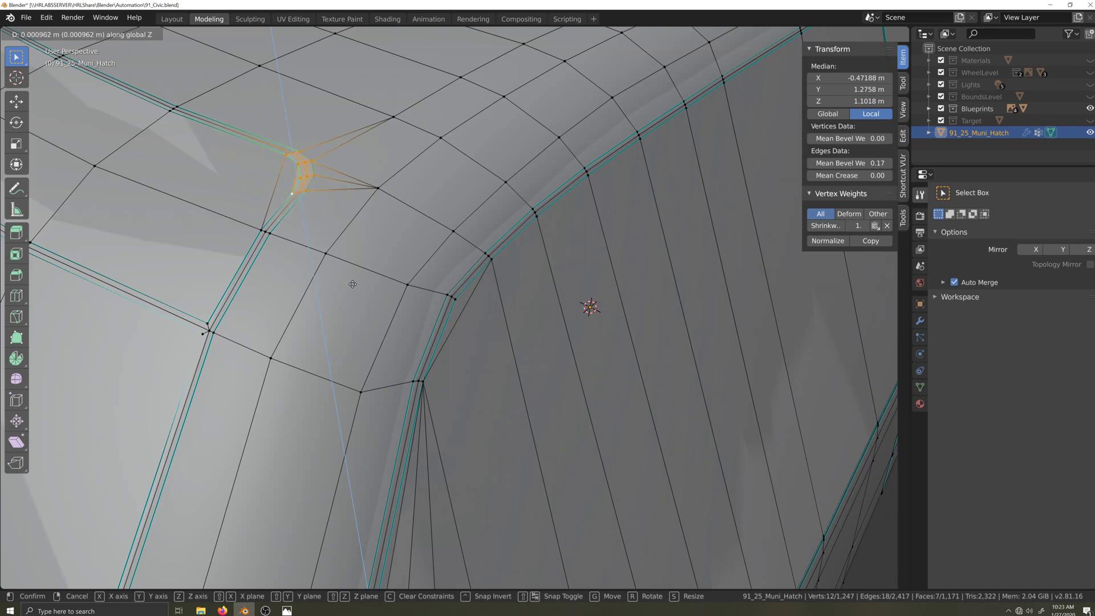
left_click(353, 287)
scroll(359, 286, "down", 3)
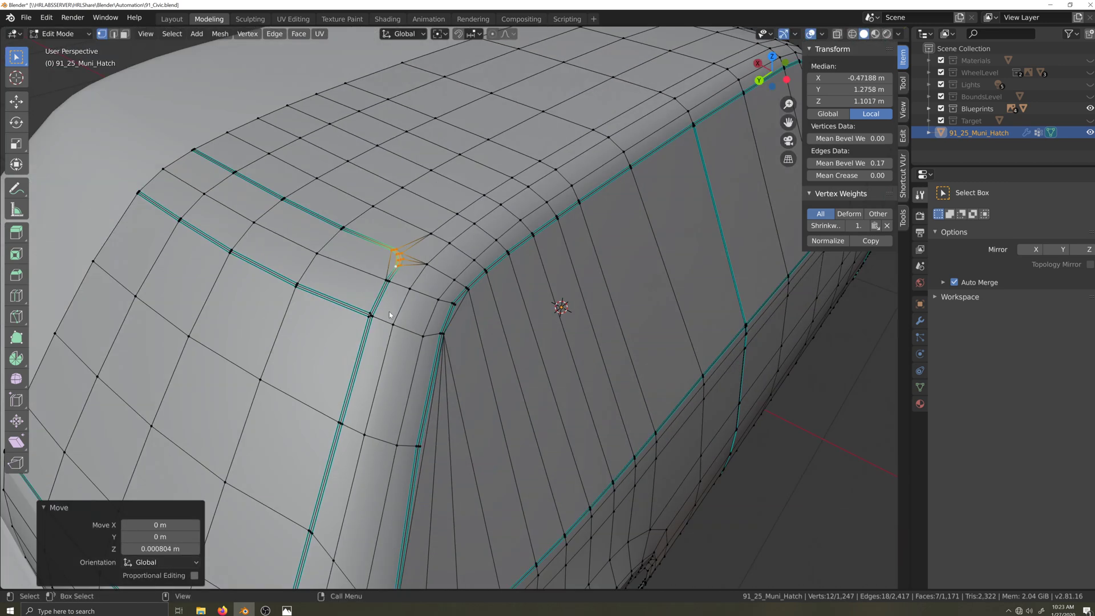
Show the body's wireframe overlay in Object Mode and move the Shrinkwrap modifier below the Mirror modifier.
key("Tab")
left_click(920, 217)
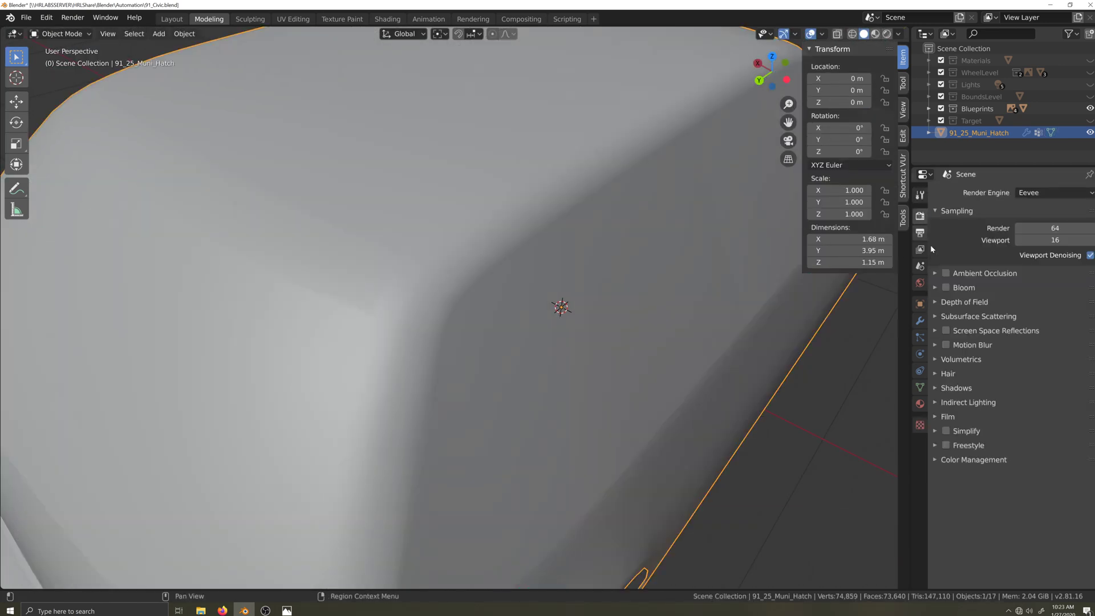
left_click(920, 321)
left_click(941, 210)
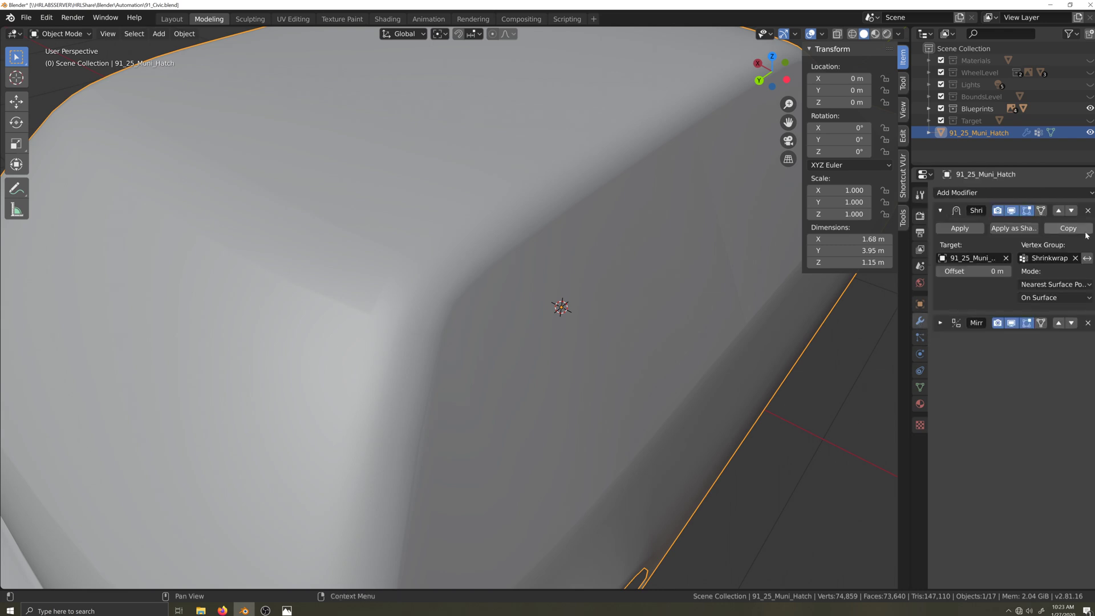
left_click(821, 34)
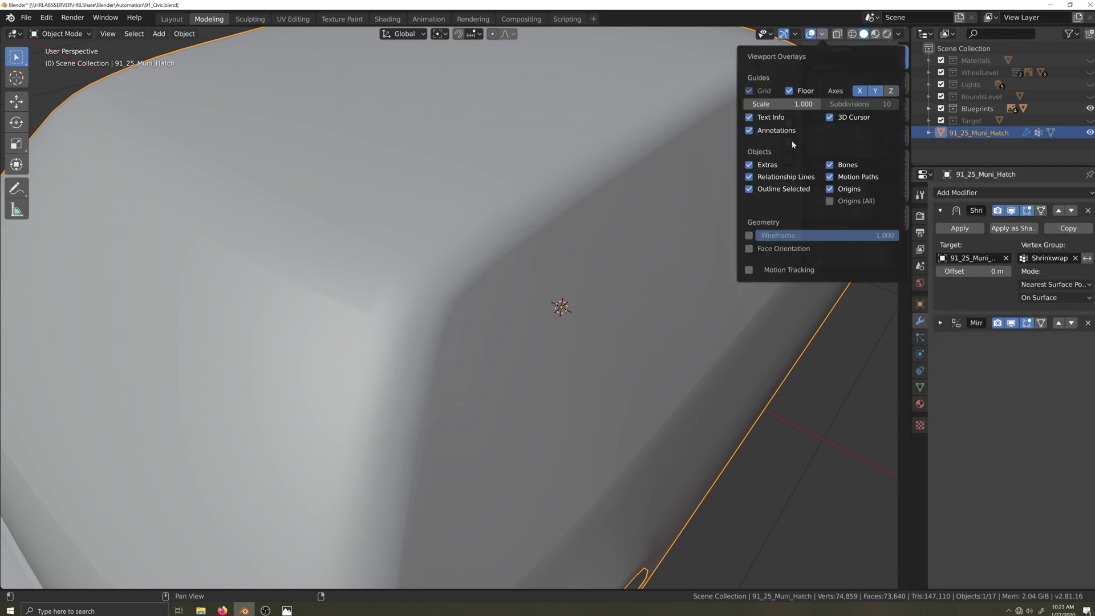
left_click(749, 236)
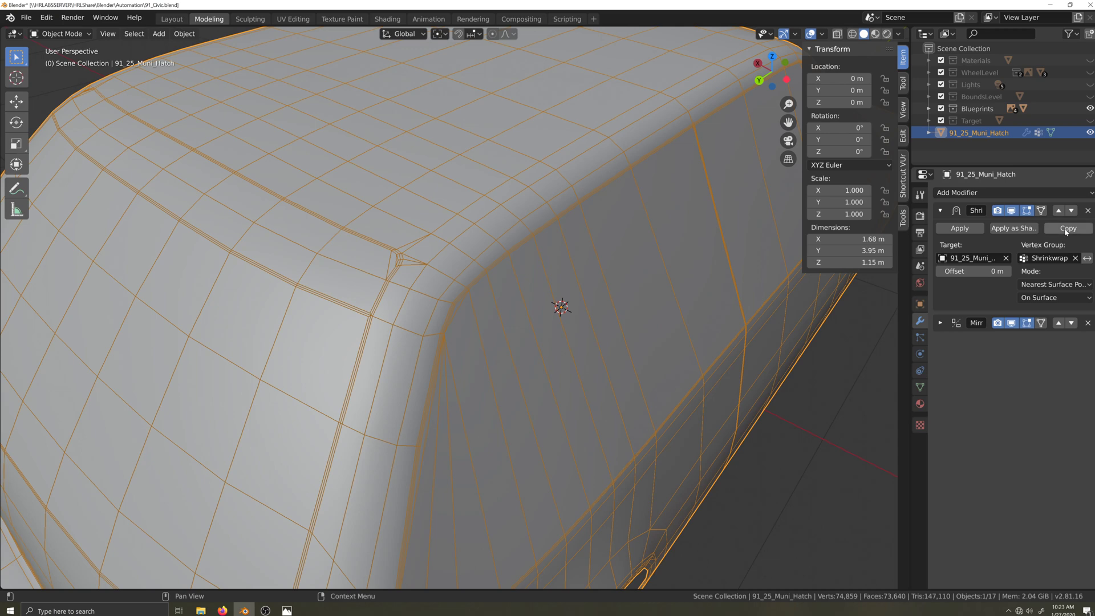
left_click(941, 211)
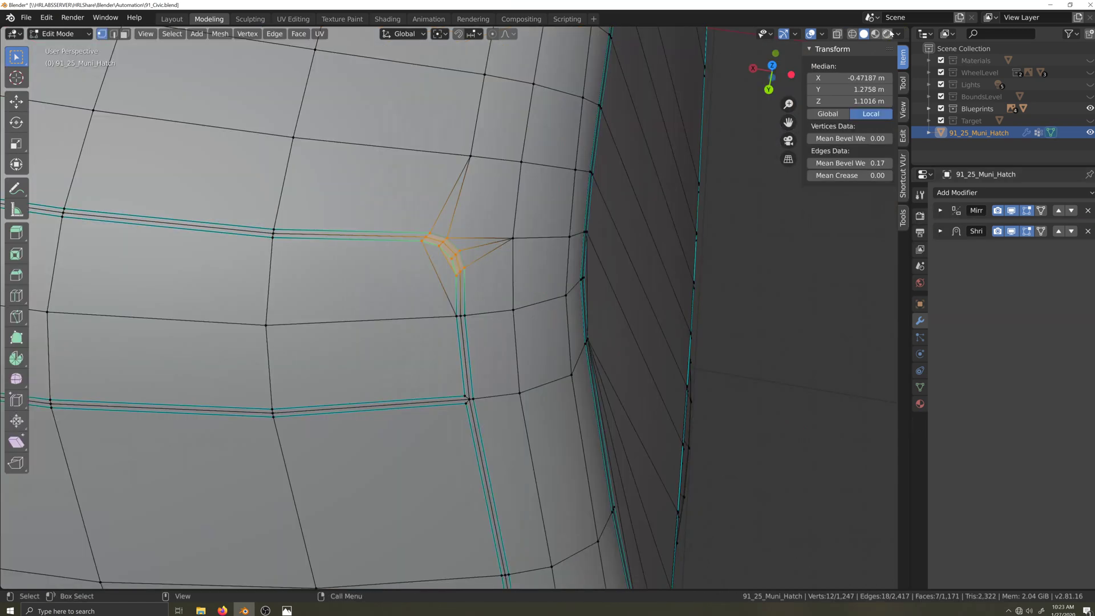